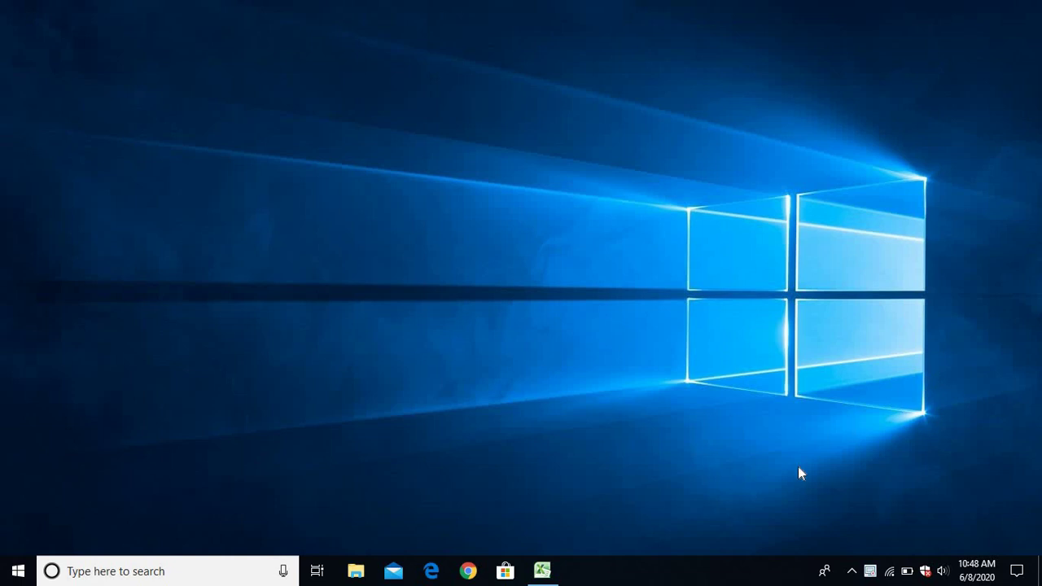
In Book1, enter the title 'Basic formulas' in A1 and the header 'Item' in A2.
left_click(542, 571)
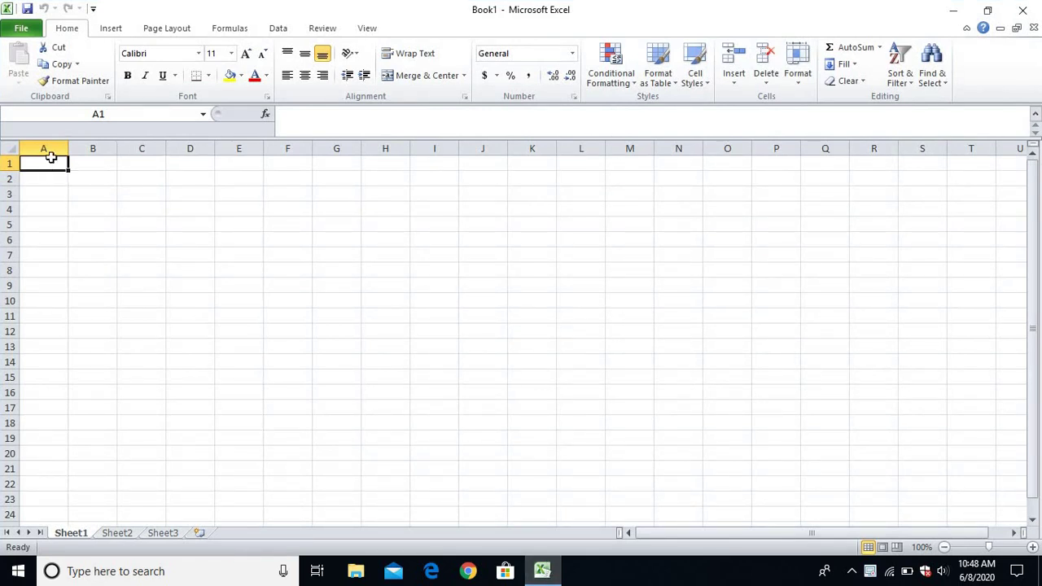
type("Basic")
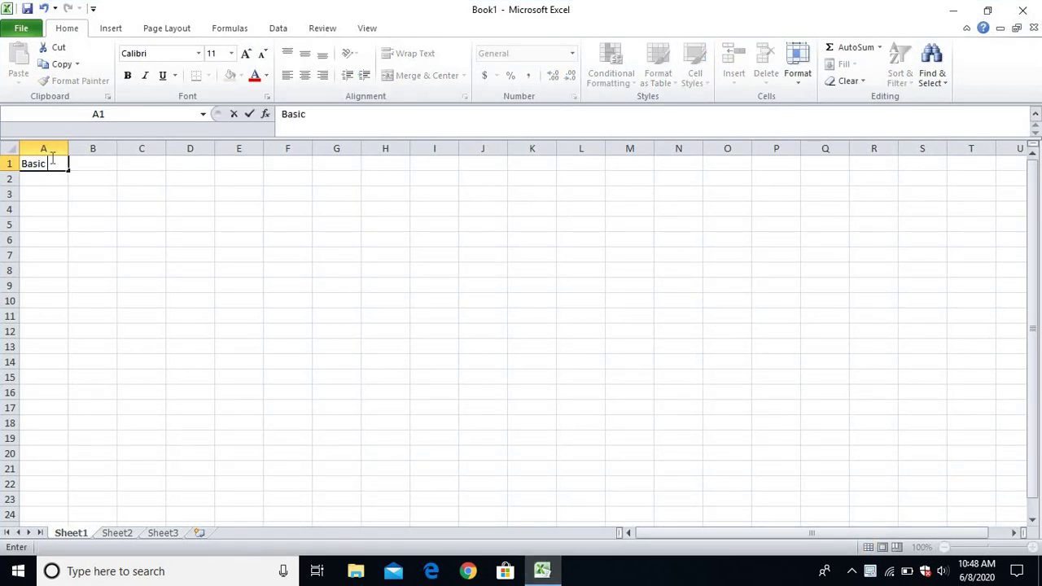
type(" formulas")
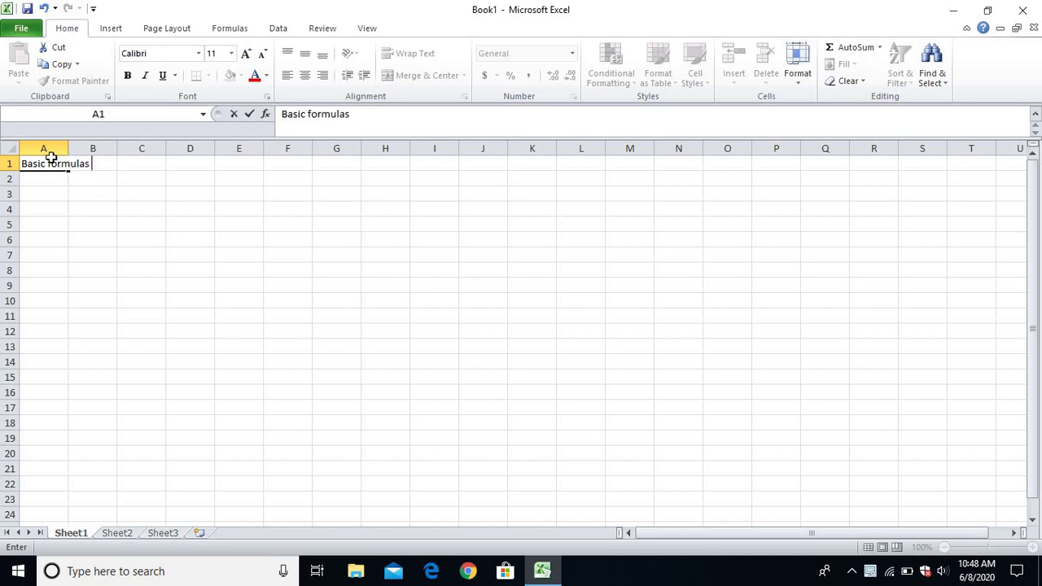
key("Return")
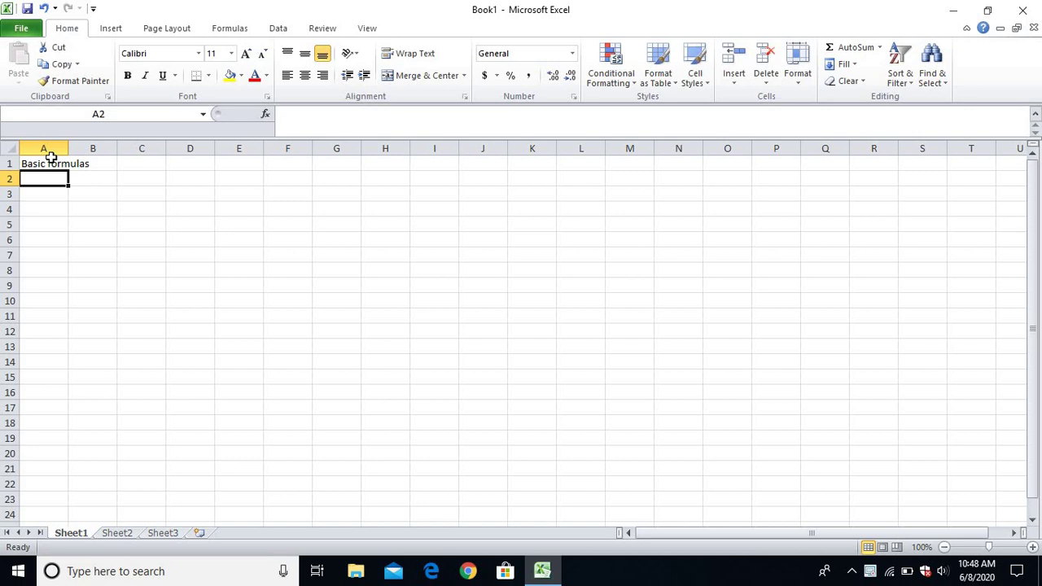
type("Item")
key("Tab")
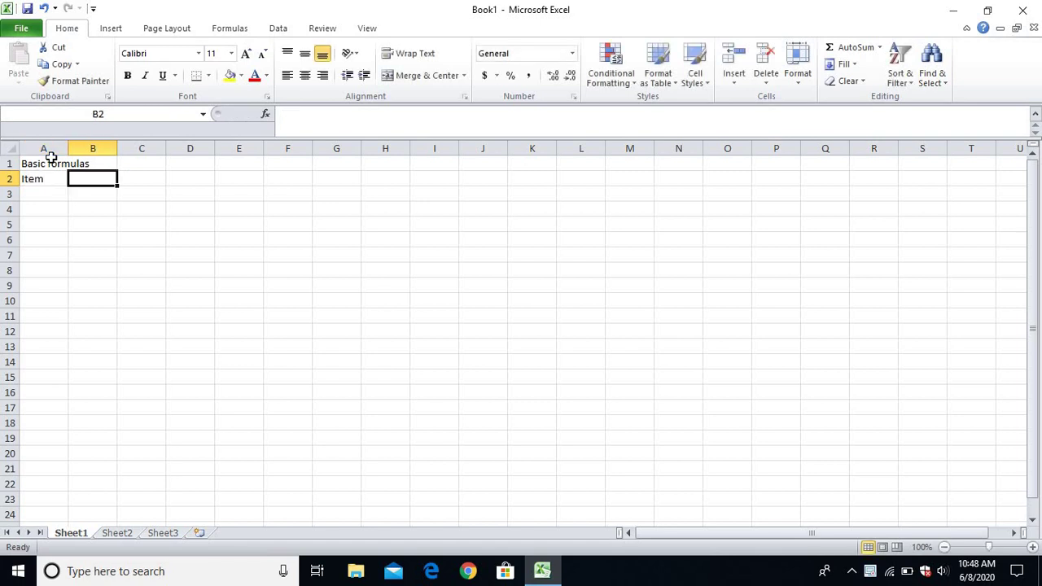
Add the headers Price, Minimum and Maximum in B2, C2 and D2.
scroll(342, 337, "up", 5, "ctrl")
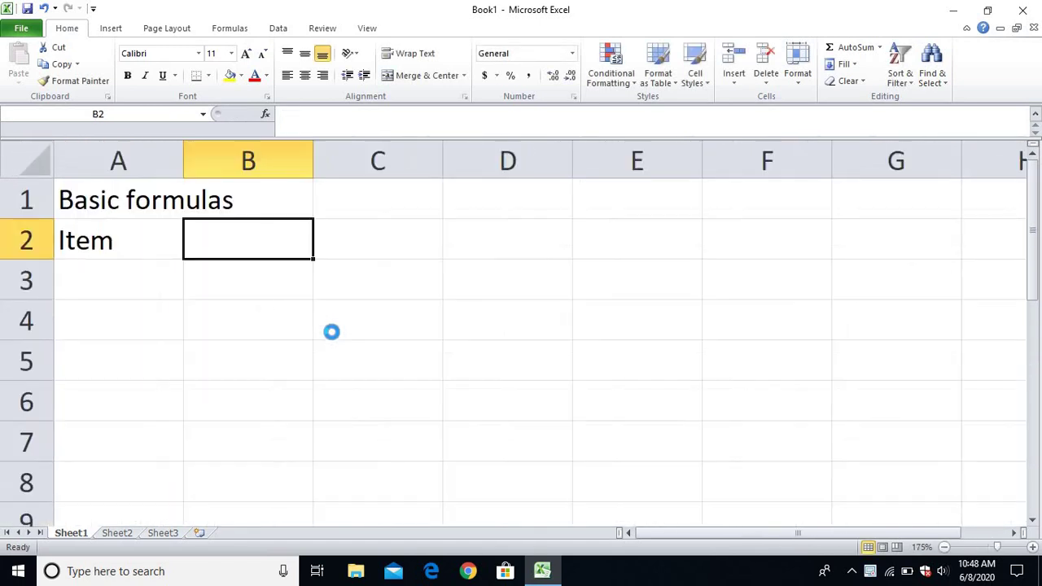
scroll(331, 331, "up", 1, "ctrl")
scroll(331, 329, "down", 2, "ctrl")
type("Price")
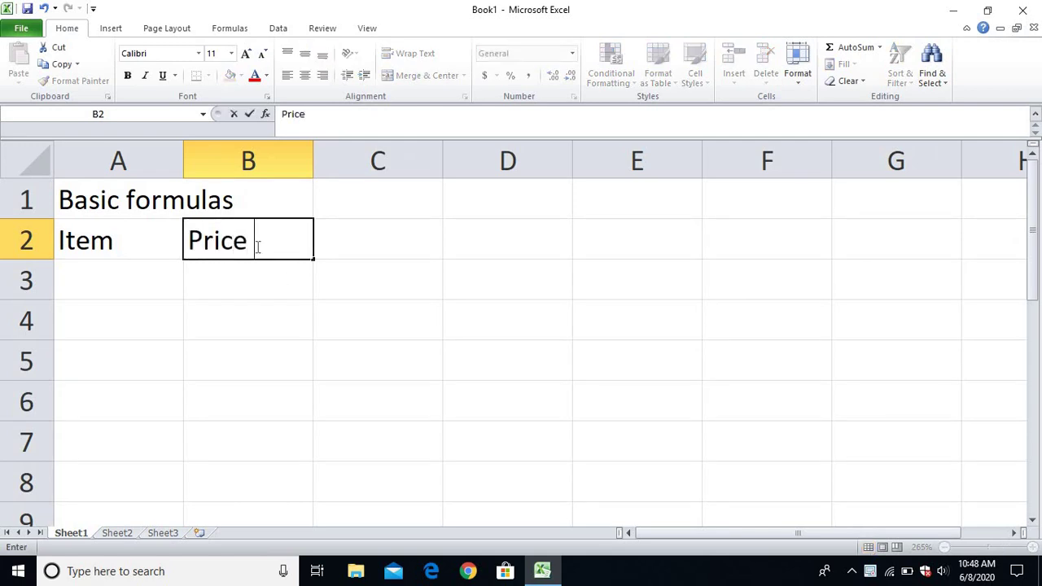
key("Tab")
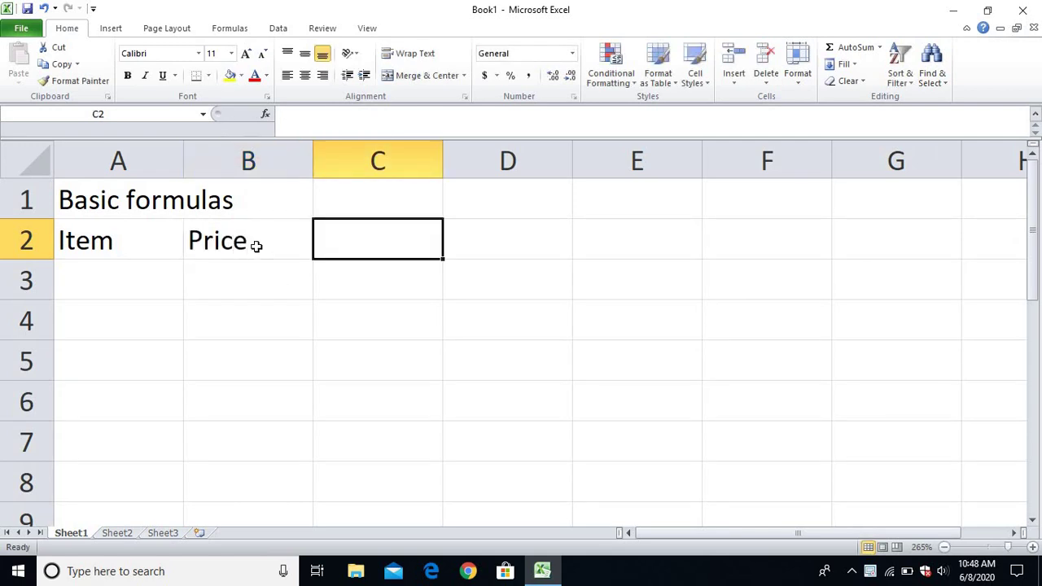
type("Min")
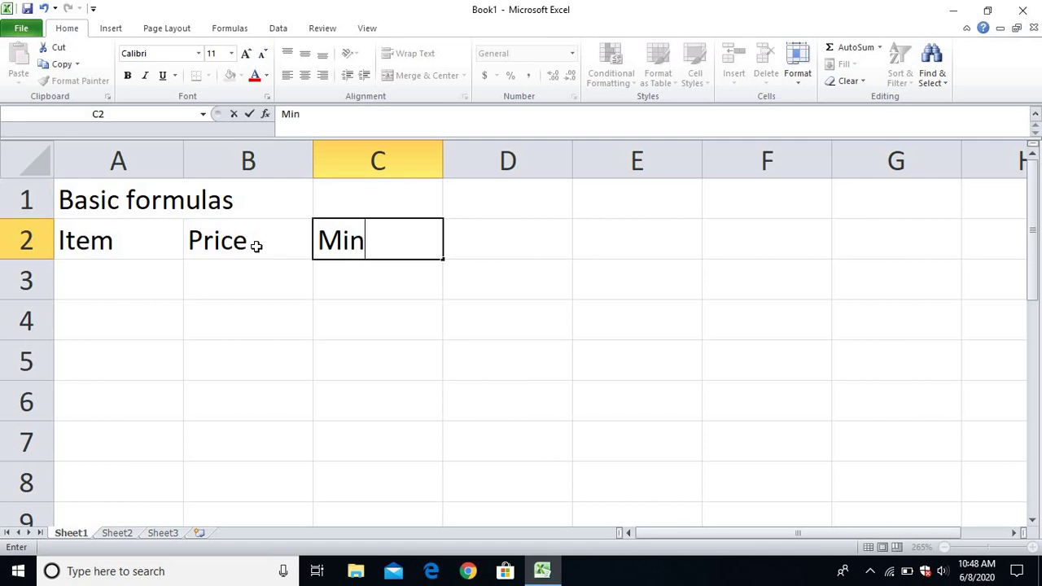
type("imum")
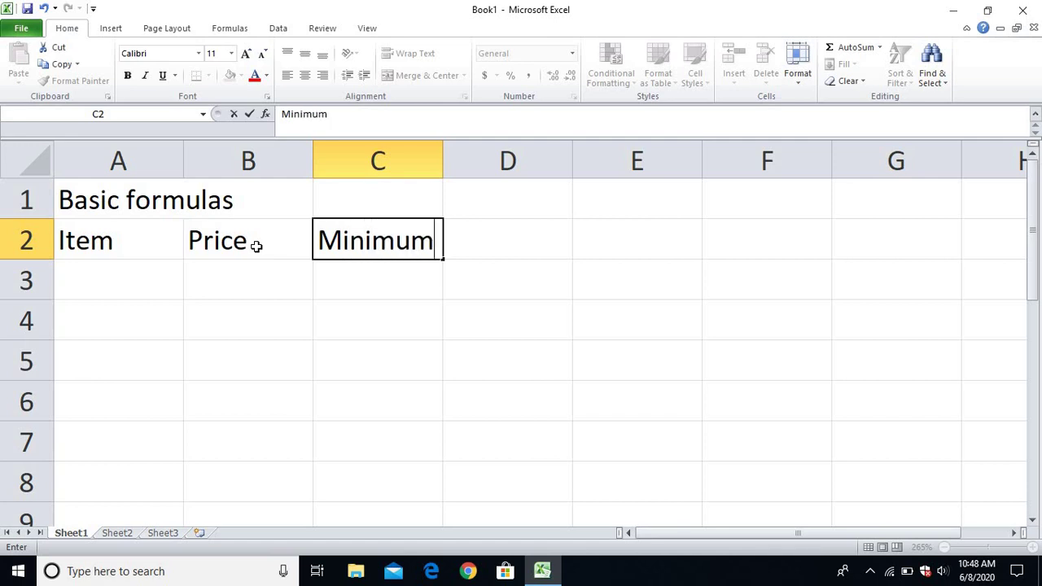
key("Tab")
type("Maxim")
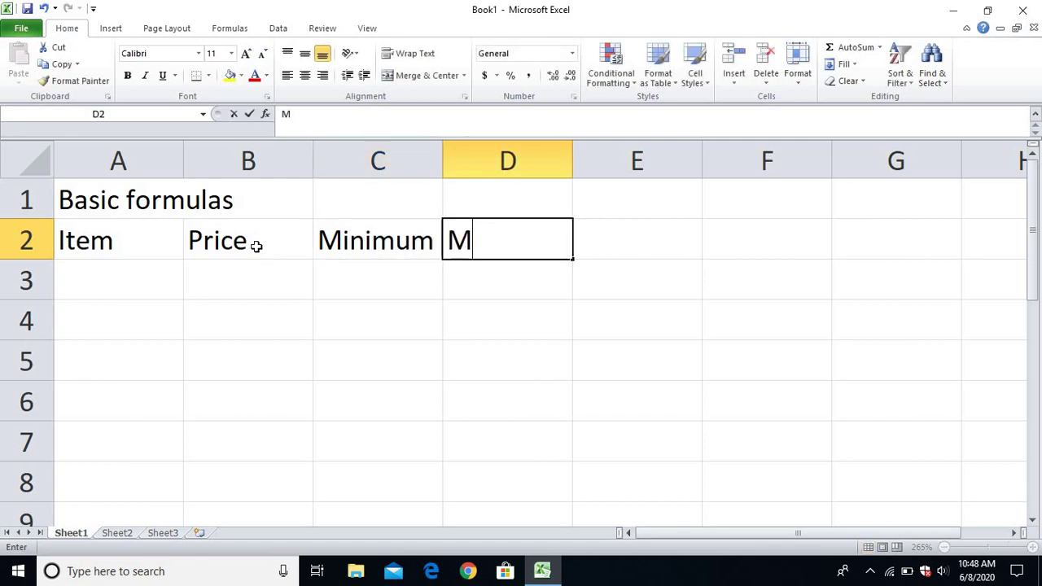
key("BackSpace")
key("BackSpace")
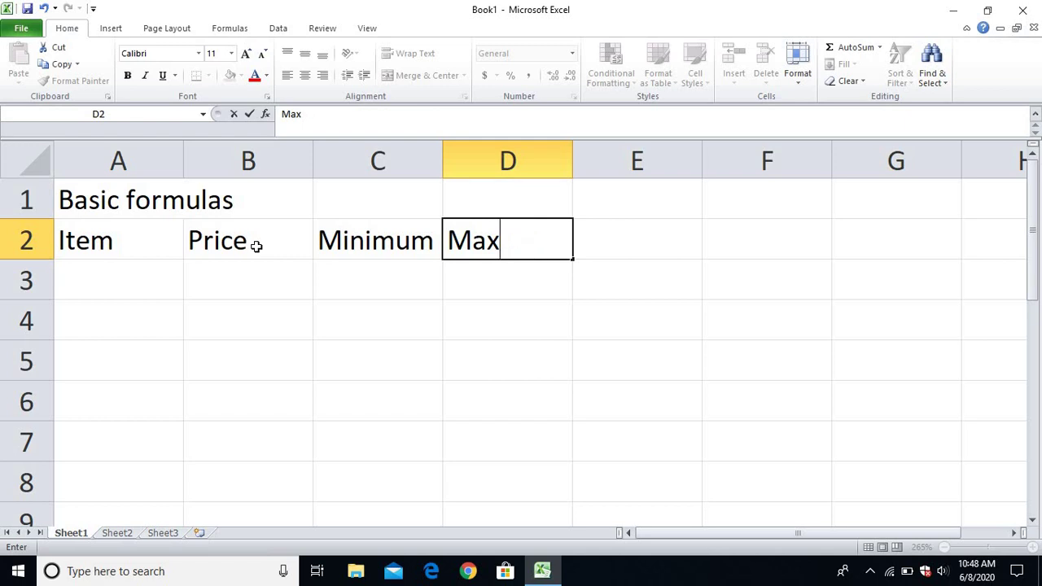
type("imum")
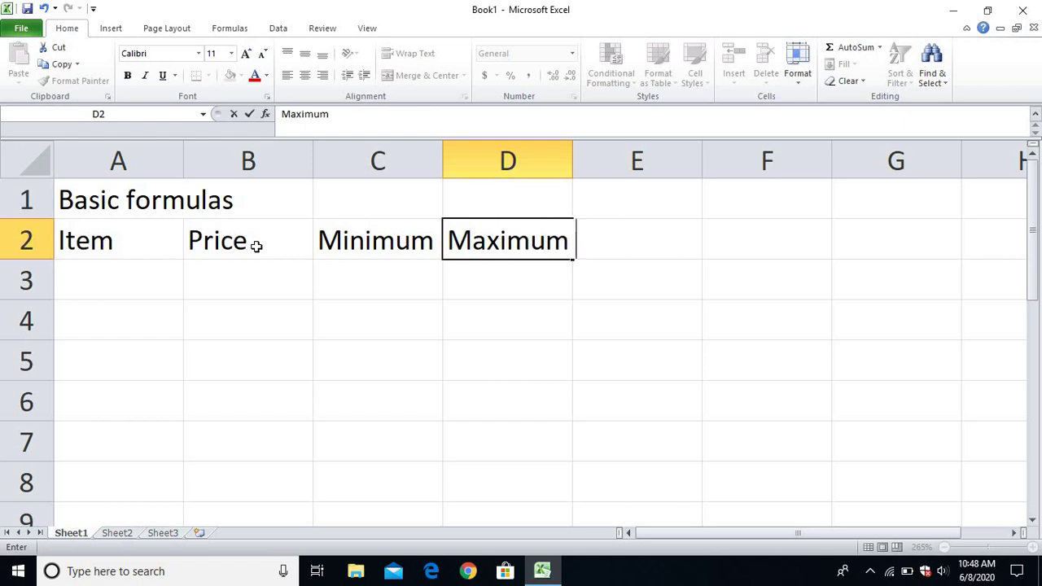
Enter Apple as the first item in A3.
left_click(159, 273)
type("Apple")
key("Tab")
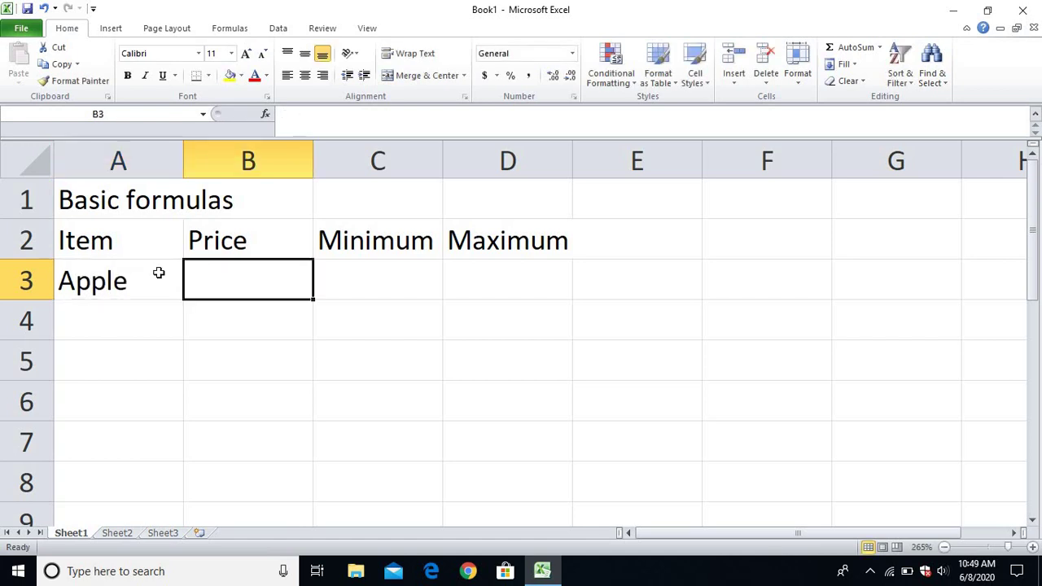
Enter price 250 for Apple, then Grapes at 200 and Oranges at 100.
type("250")
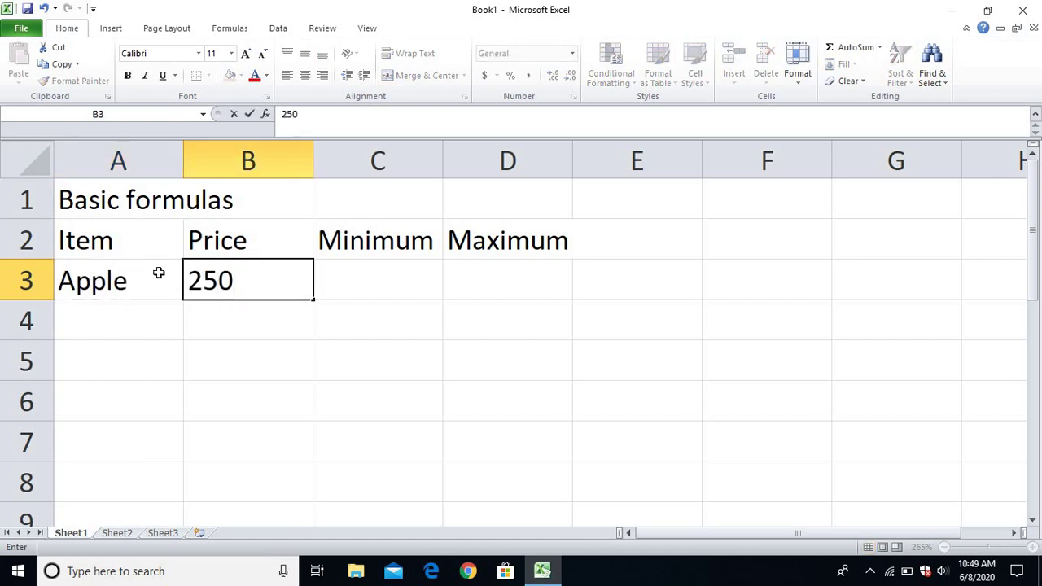
key("Return")
type("Grapes")
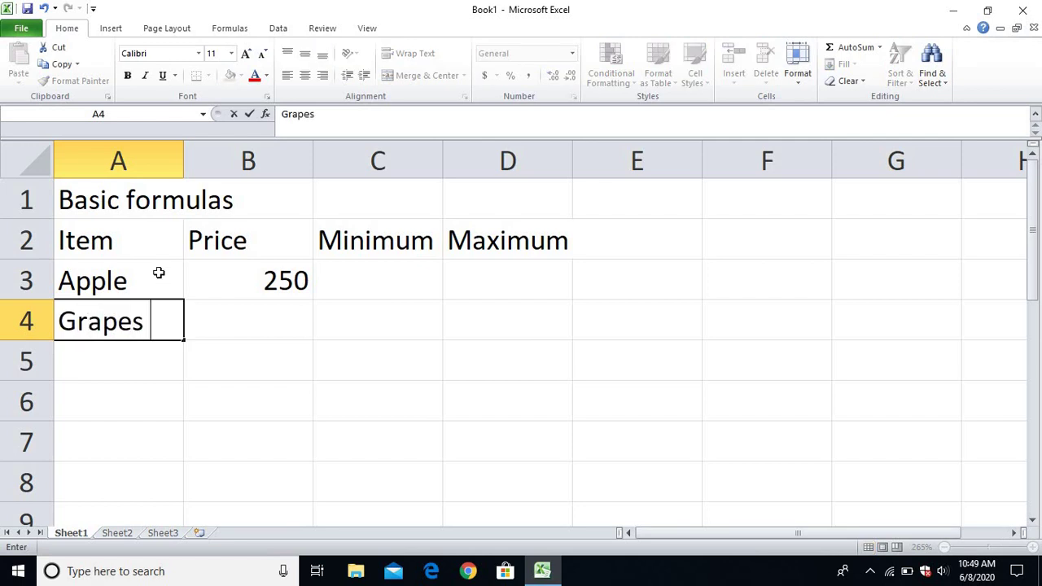
key("Tab")
type("200")
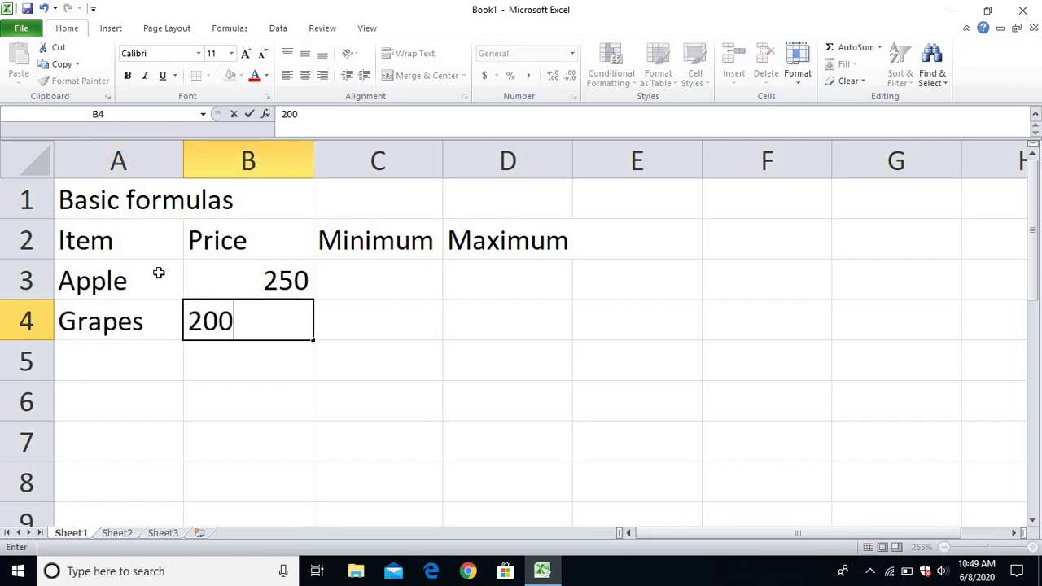
key("Return")
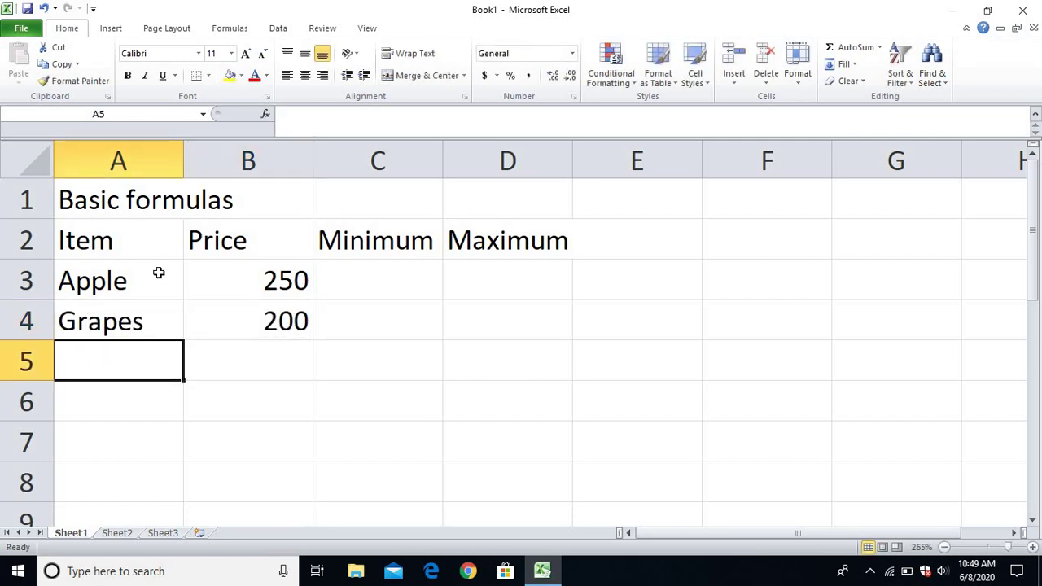
type("Oranges")
key("Tab")
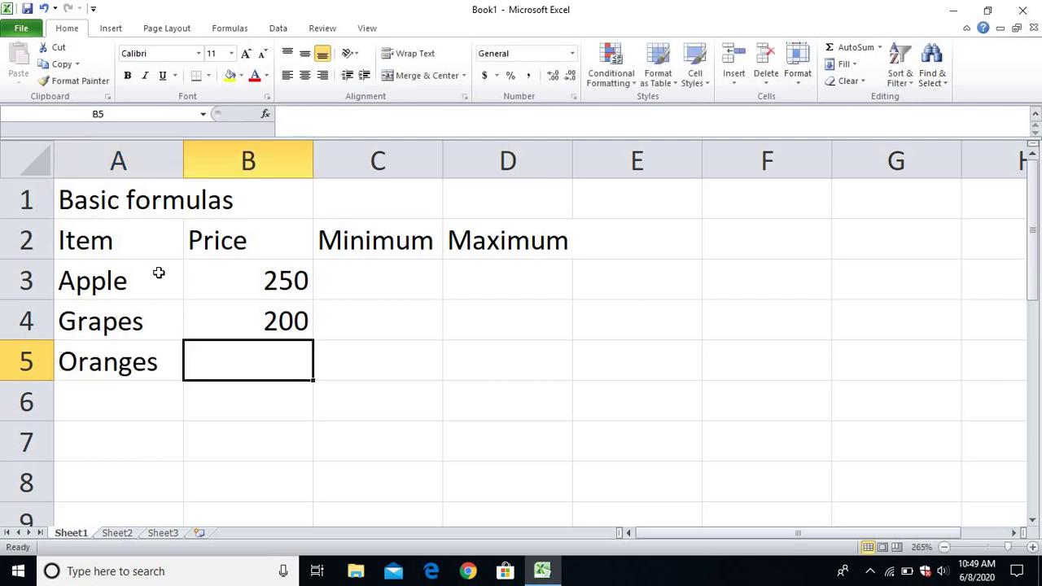
type("100")
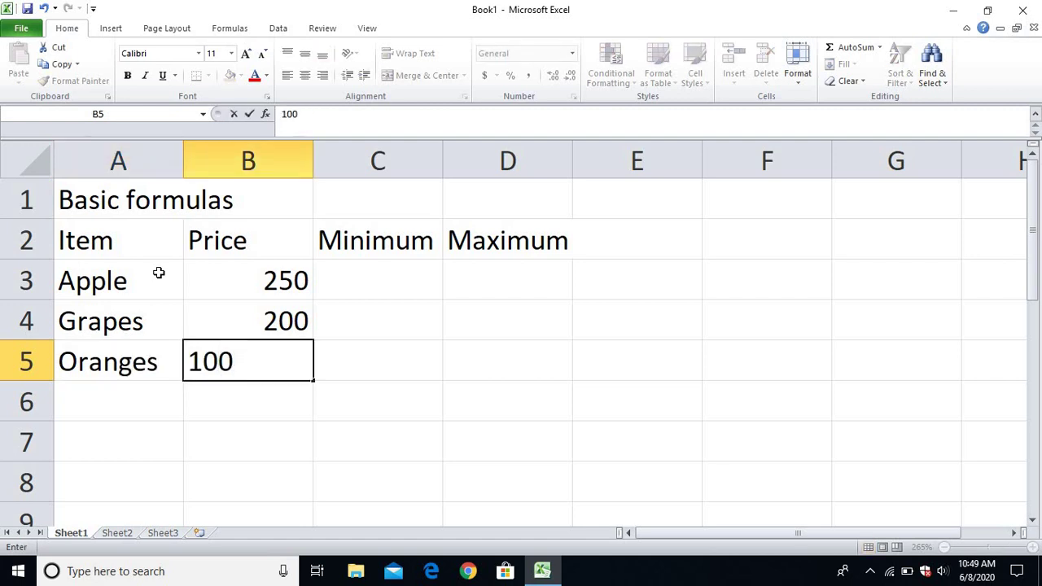
key("Return")
Add Pine Apple with a price of 50 in row 6.
type("Pine Apple")
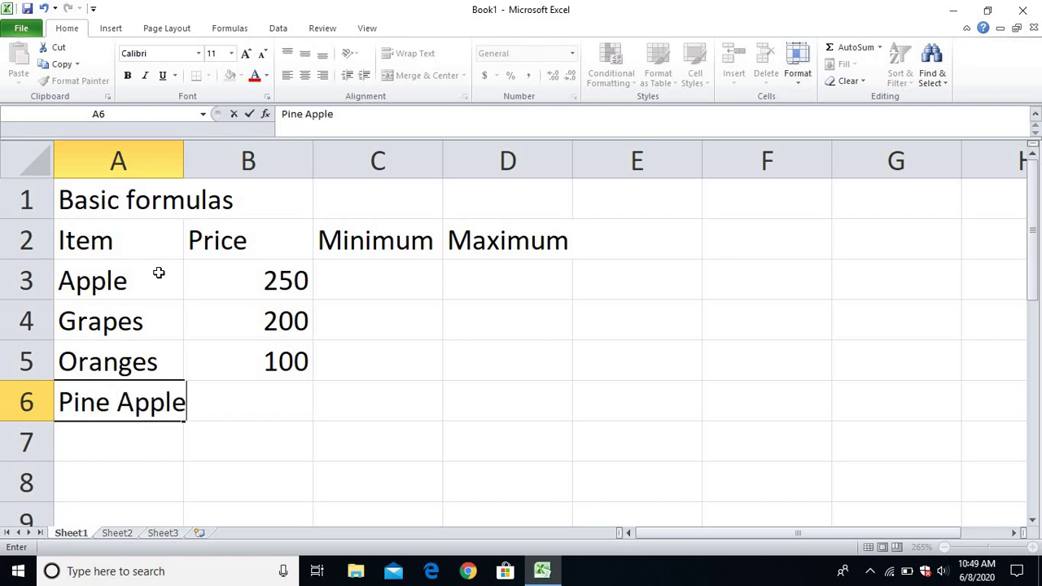
key("Tab")
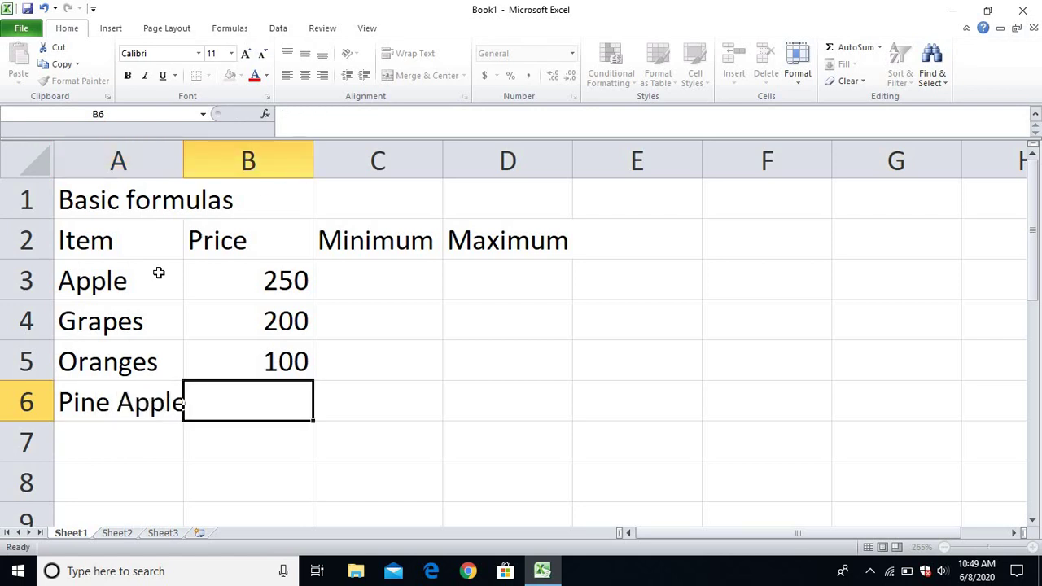
type("2")
key("BackSpace")
type("50")
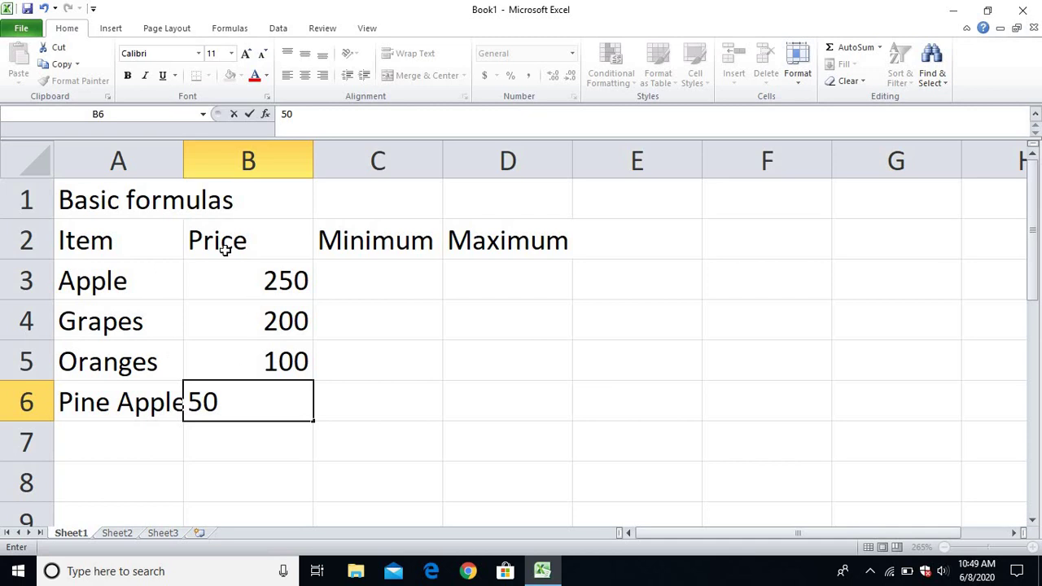
Widen column A so 'Pine Apple' fits.
left_click(178, 160)
left_click_drag(182, 160, 194, 160)
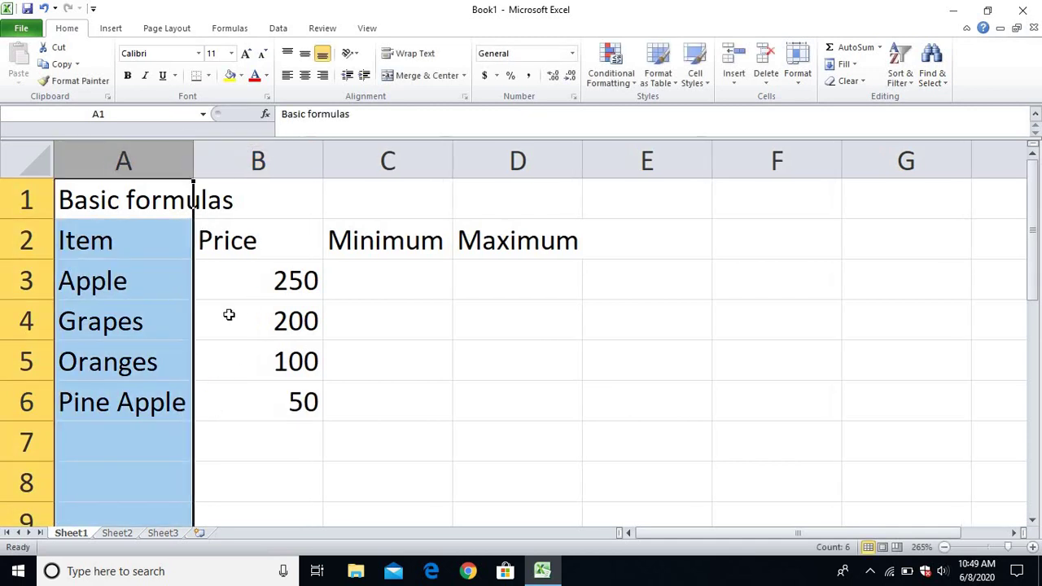
left_click(225, 309)
left_click(377, 293)
left_click(332, 431)
left_click(284, 448)
left_click(147, 452)
Type Total in A7 and enter =SUM(B3:B6) in B7, giving 600.
type("Total")
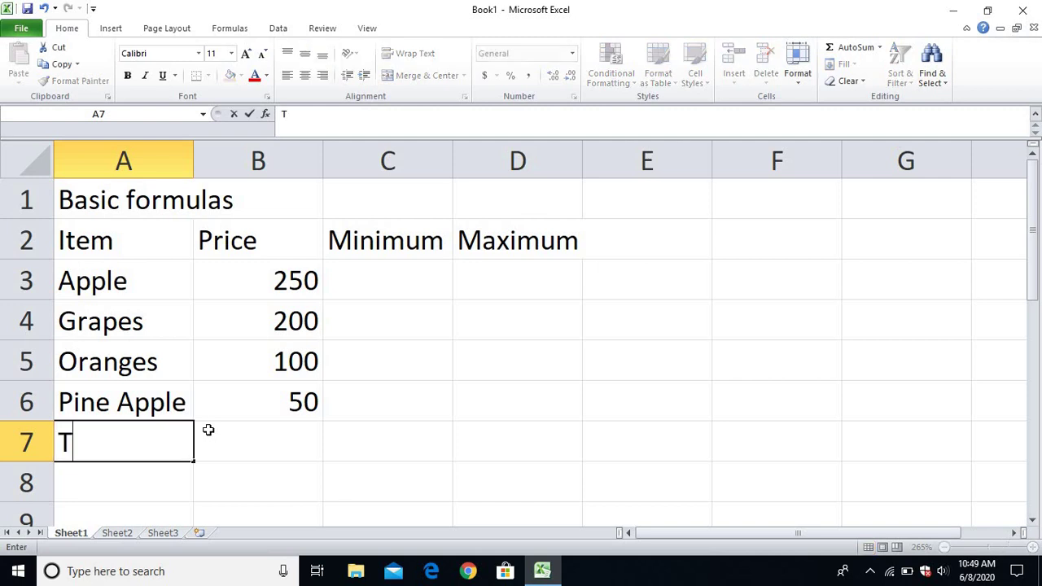
left_click(209, 430)
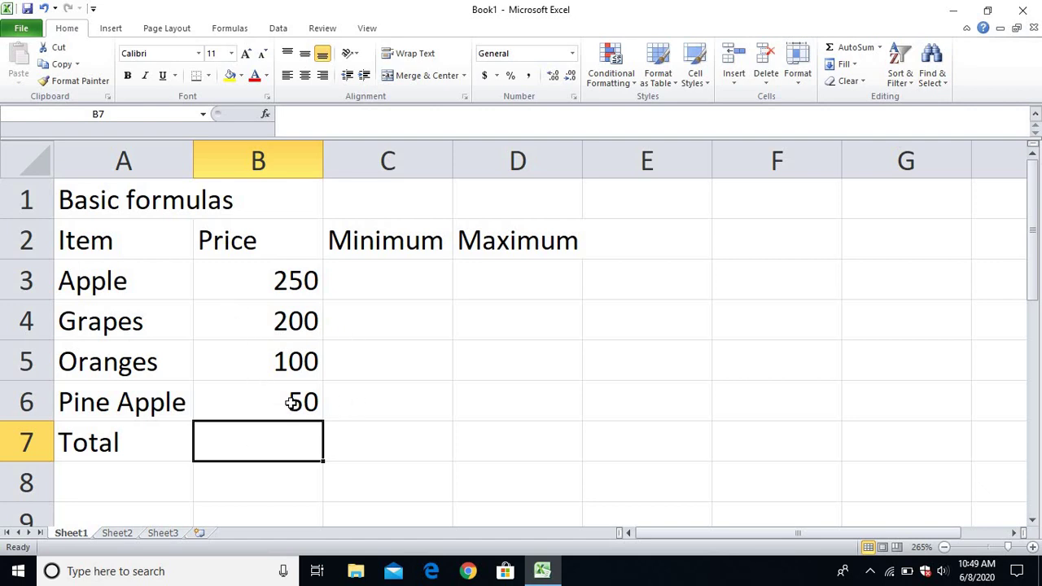
type("=su")
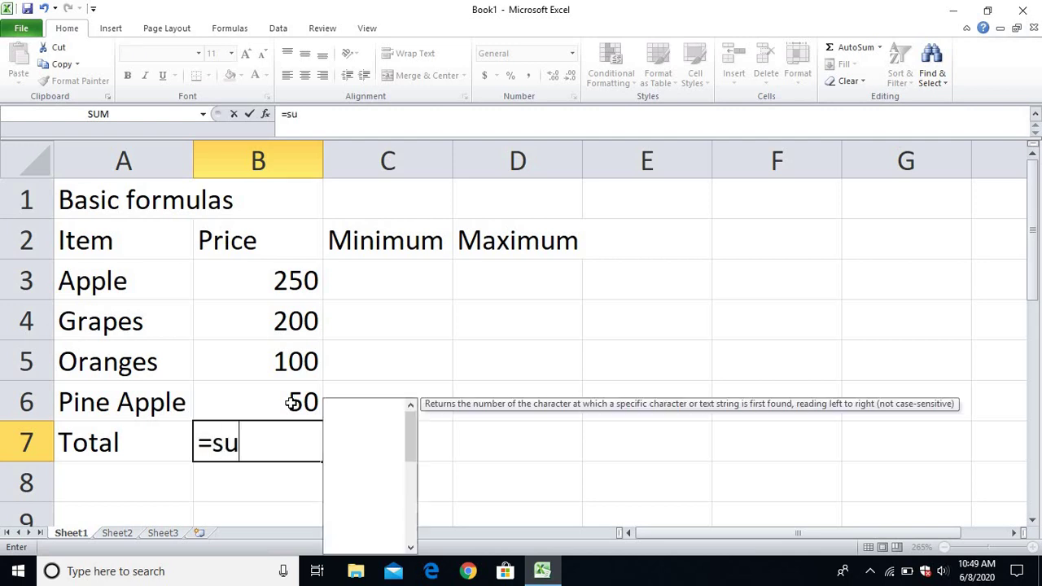
type("m(")
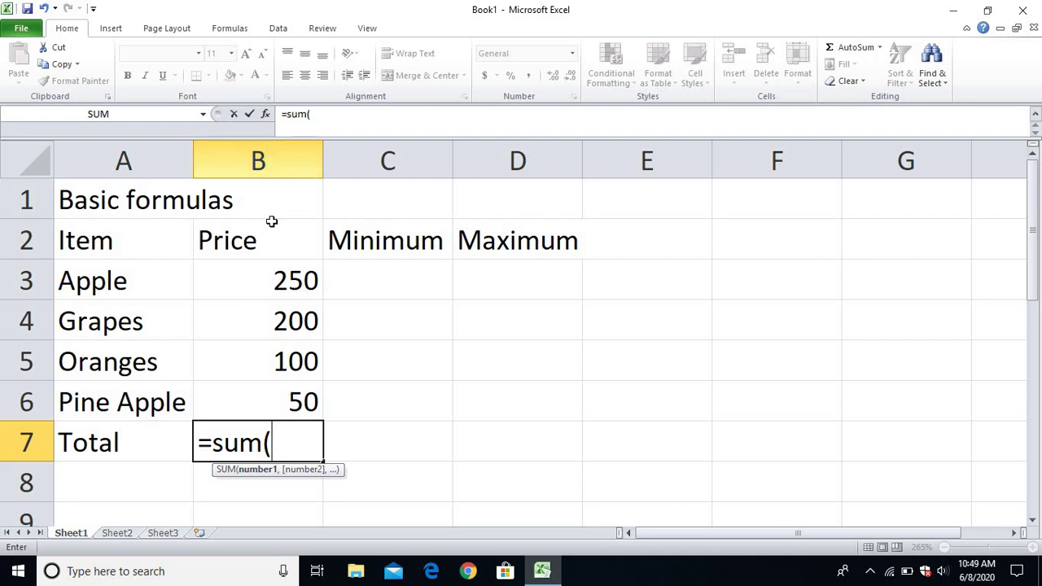
type("b")
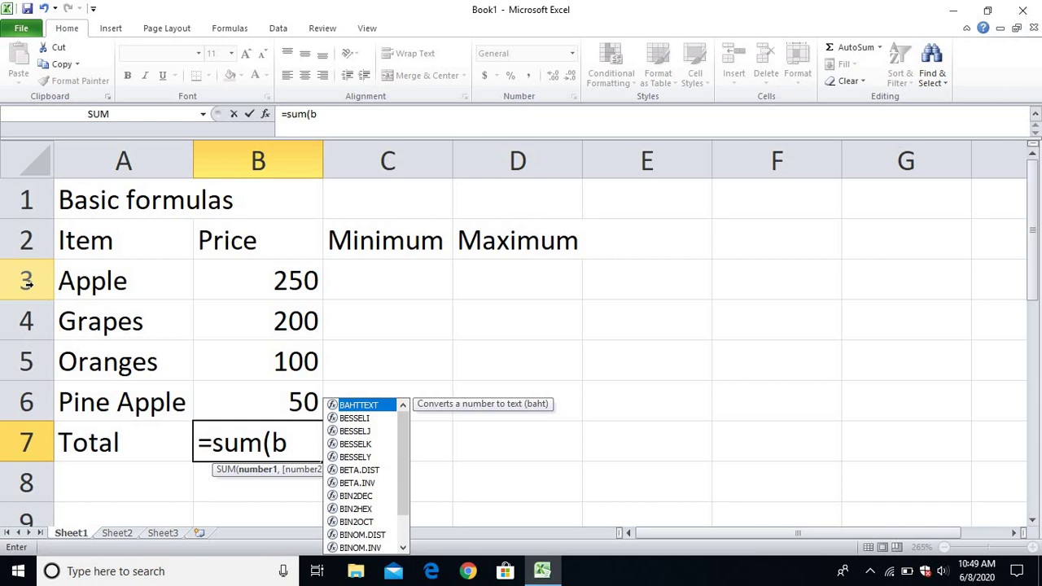
type("3:")
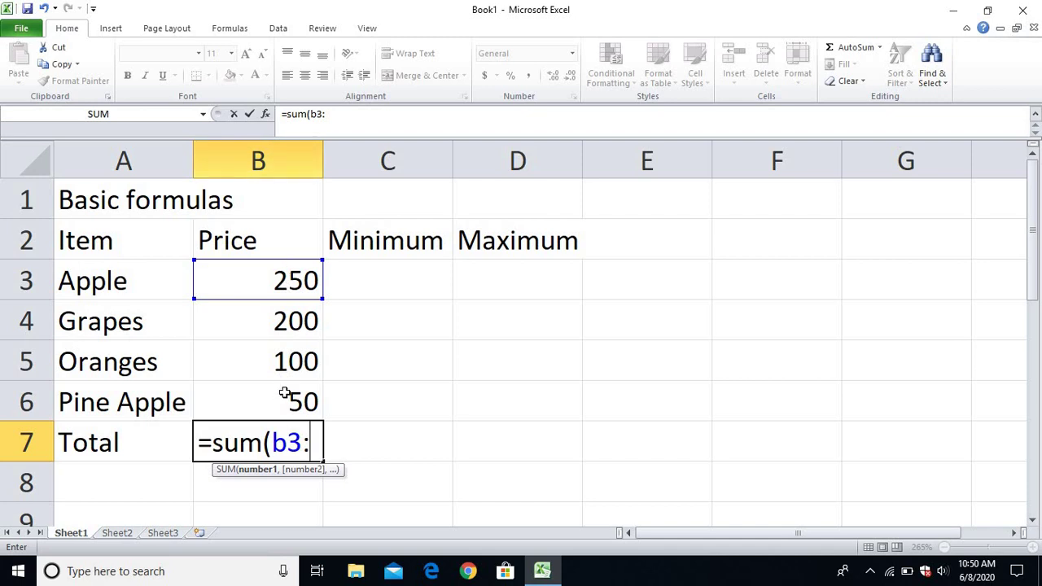
type("b")
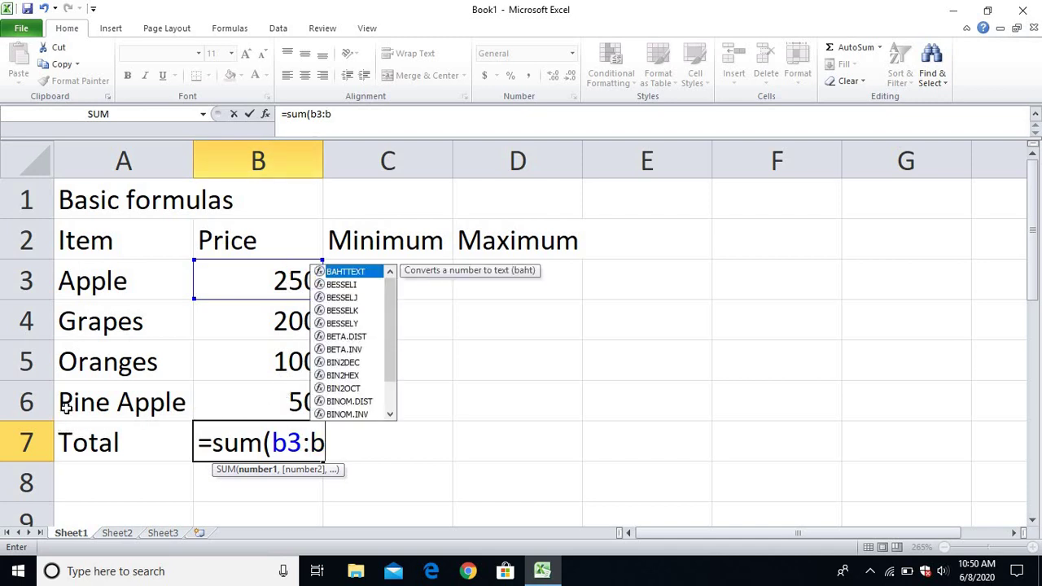
type("6)")
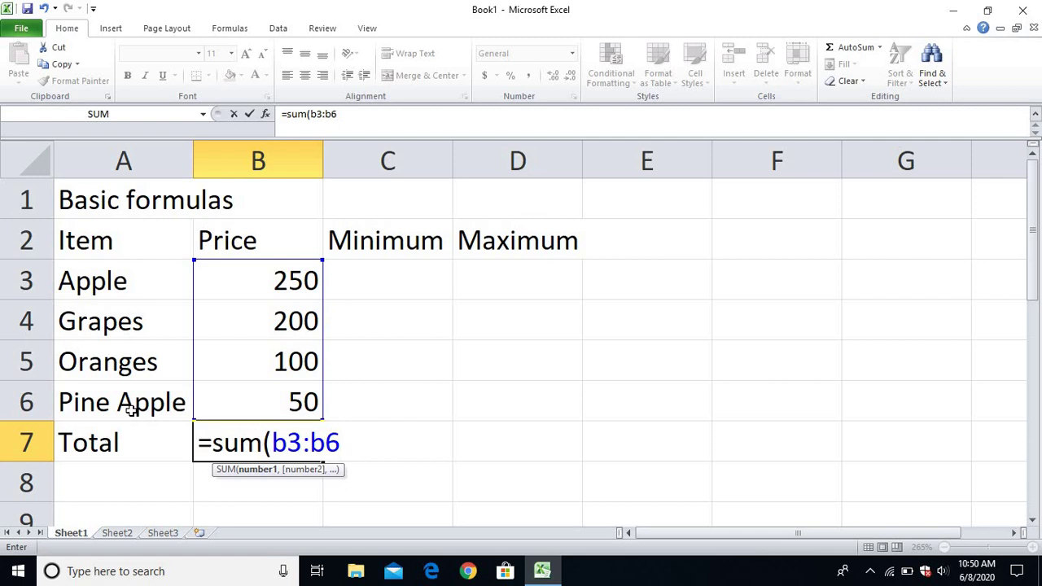
key("Return")
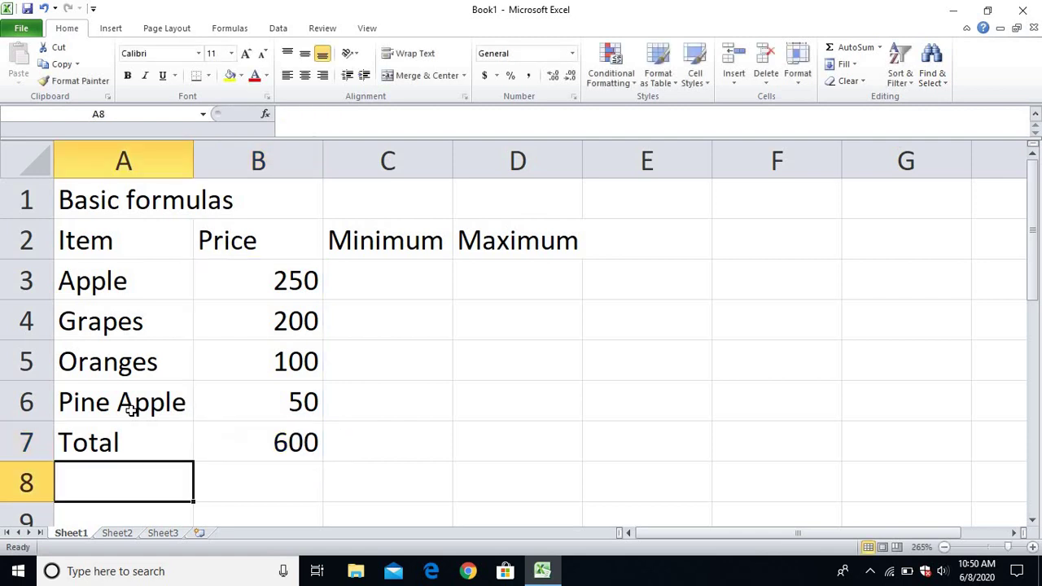
left_click(236, 433)
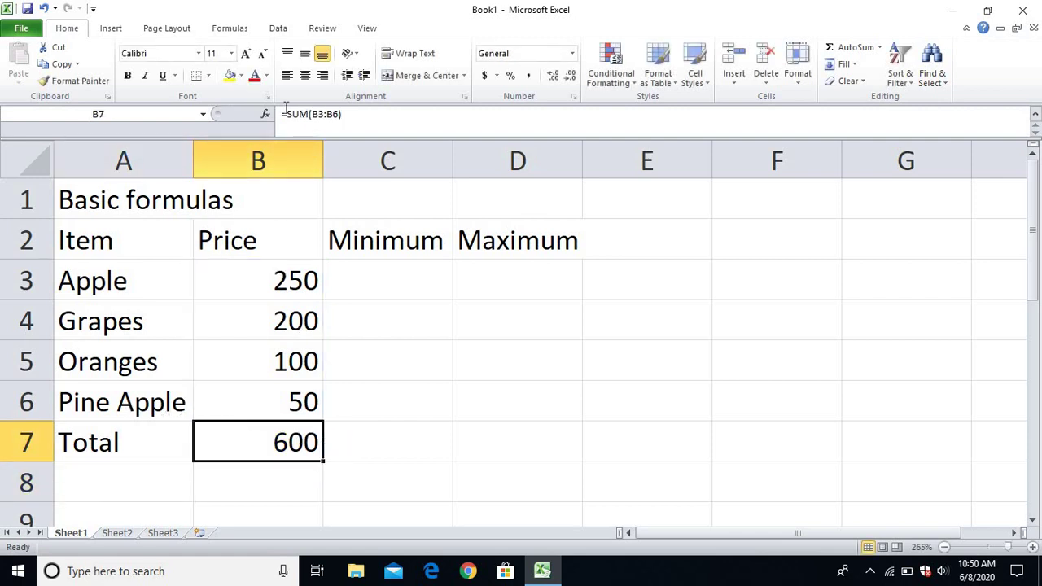
scroll(323, 116, "up", 4)
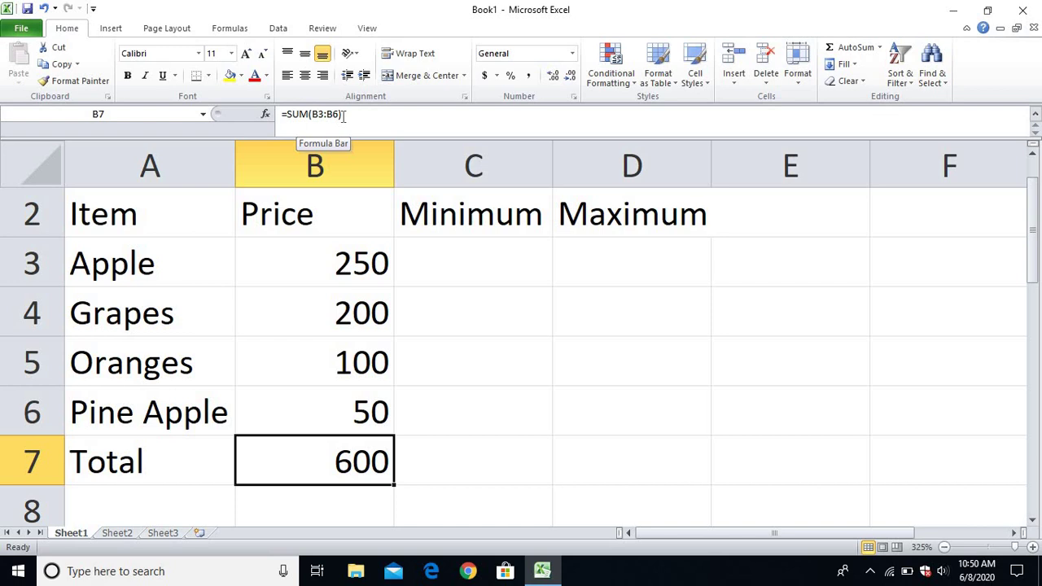
scroll(342, 418, "up", 1)
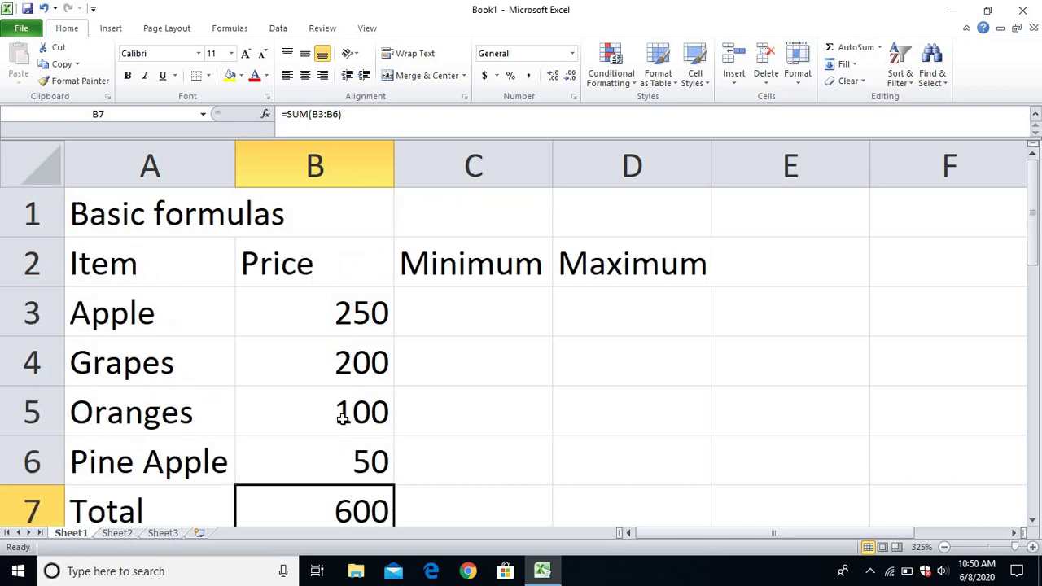
scroll(342, 420, "down", 2)
scroll(343, 418, "up", 2)
scroll(342, 358, "down", 2, "ctrl")
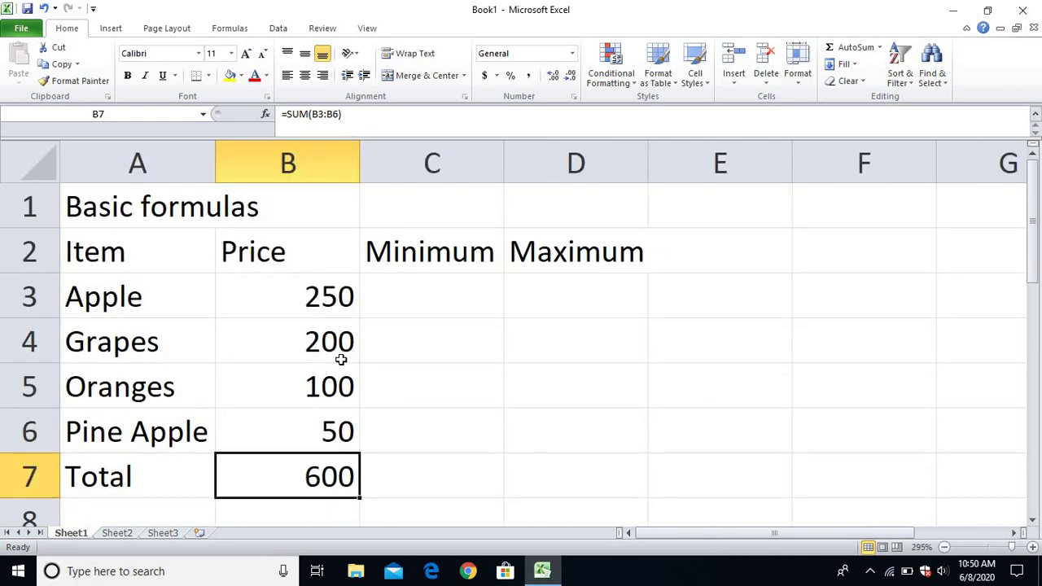
left_click(402, 303)
left_click(415, 372)
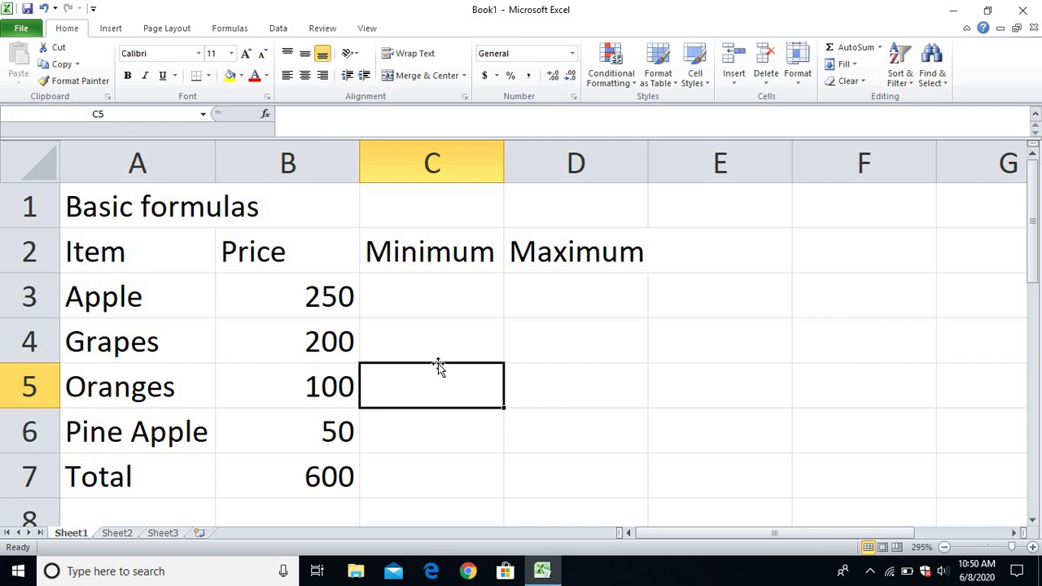
Enter =MIN(B3:B6) in C5 so it shows the lowest price, 50.
type("=")
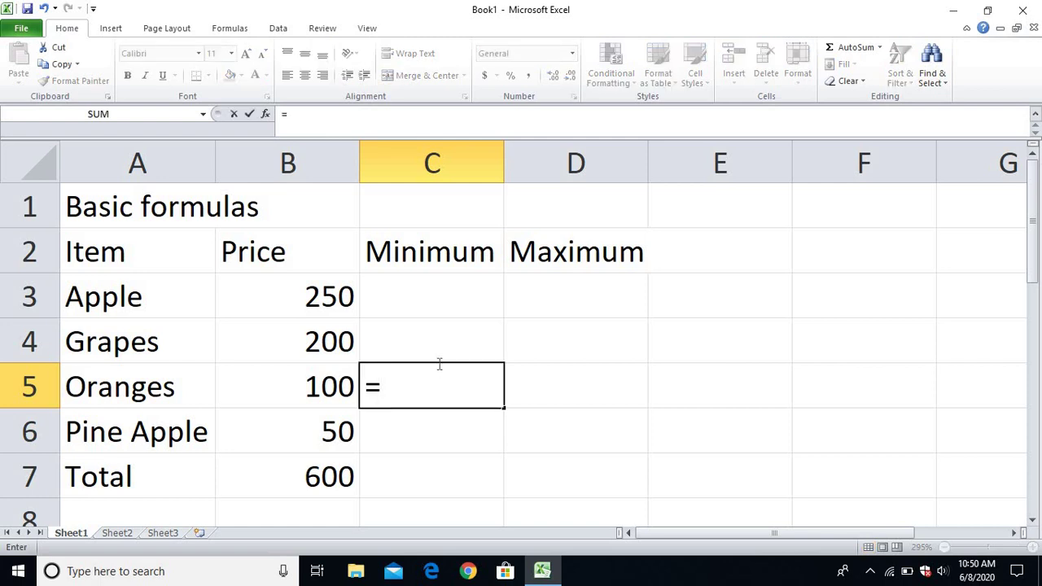
type("min")
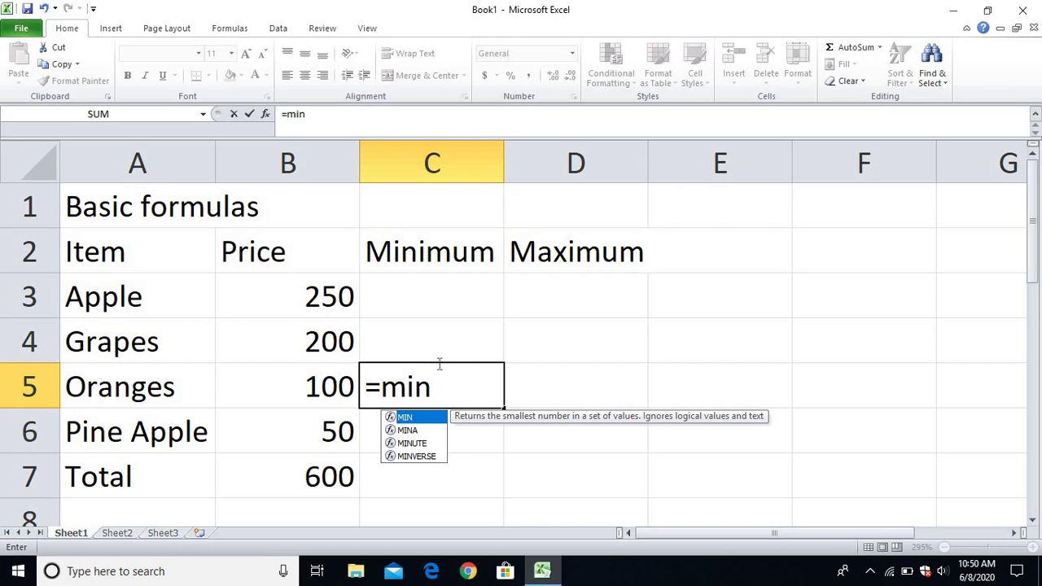
type("(")
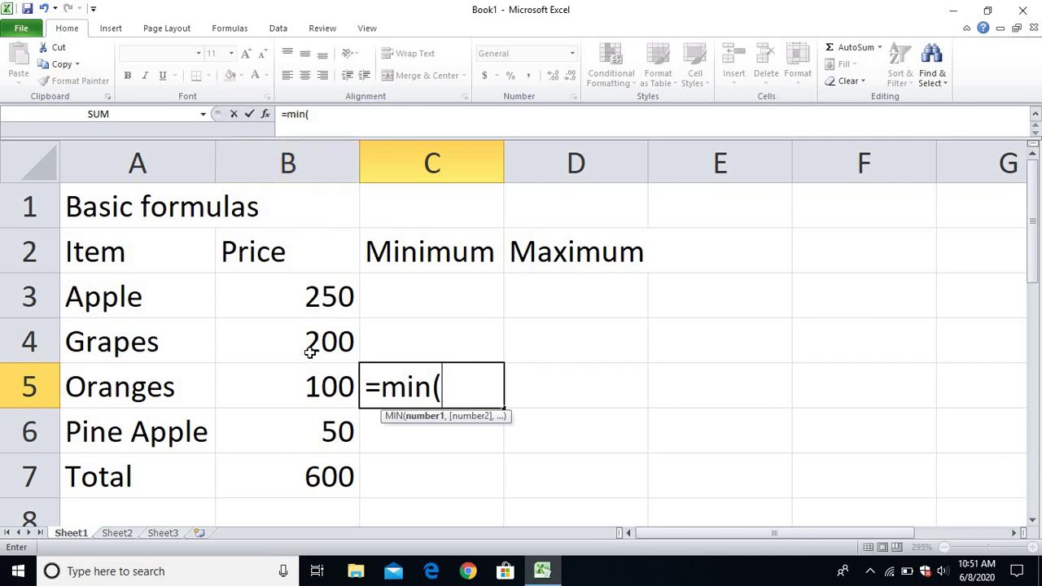
type("b")
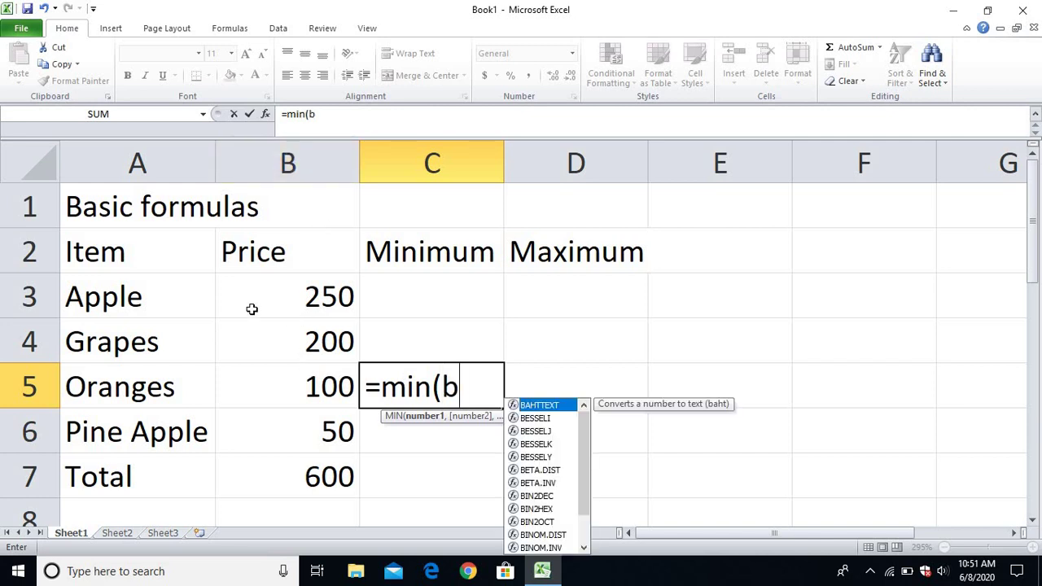
type("3")
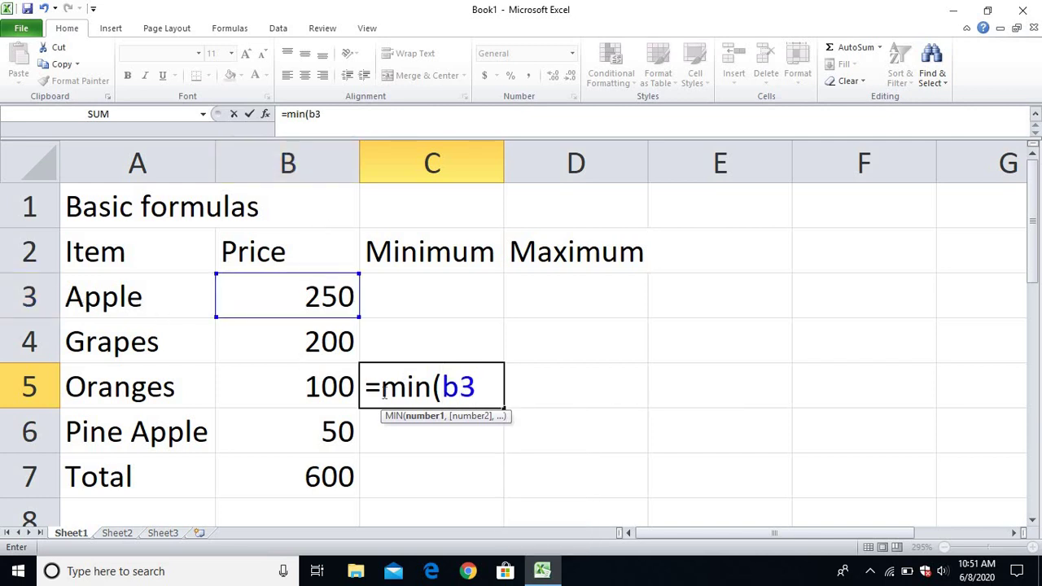
type(":b")
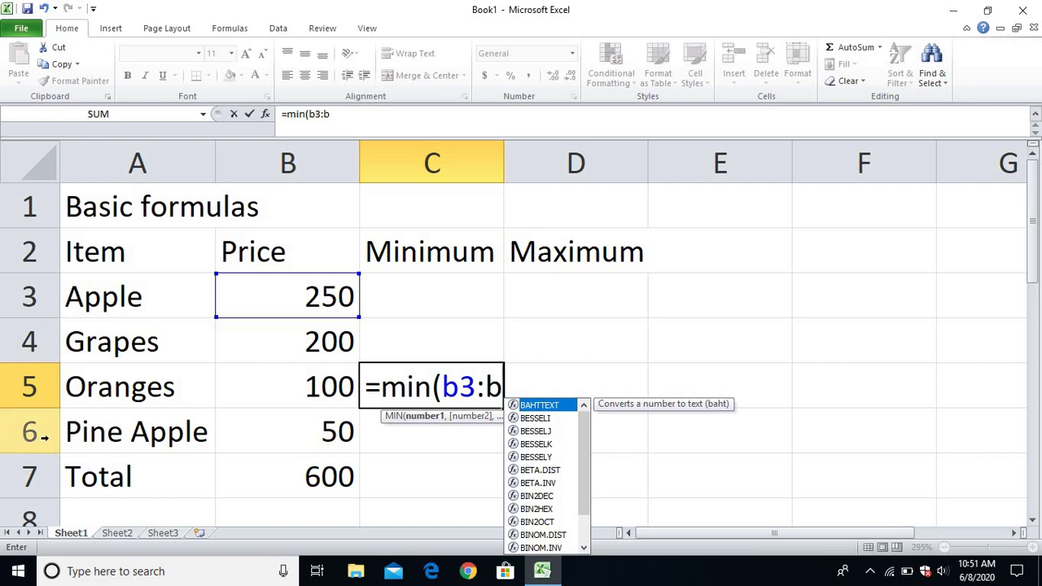
type("6)")
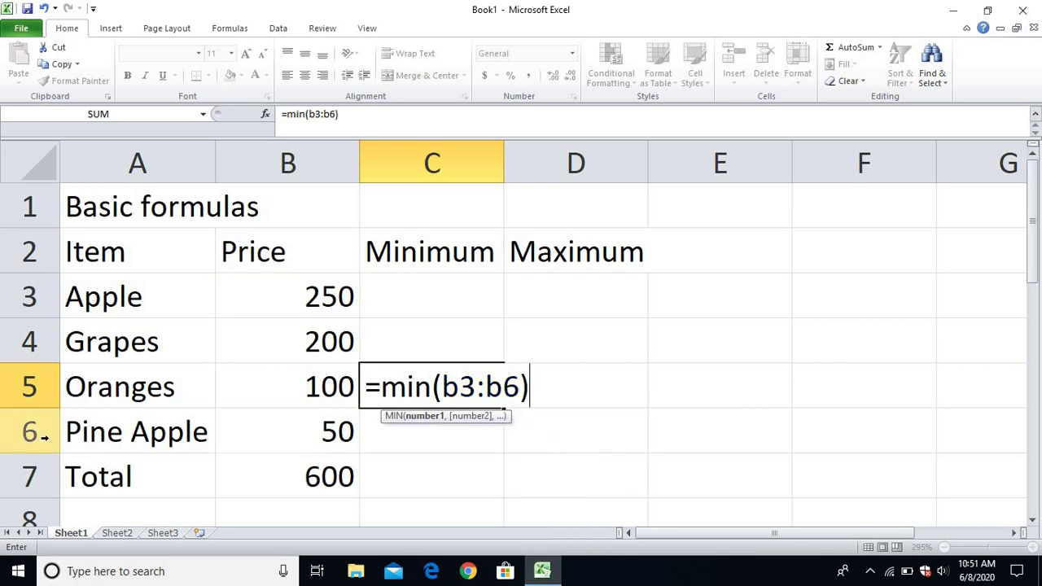
key("Return")
left_click(439, 402)
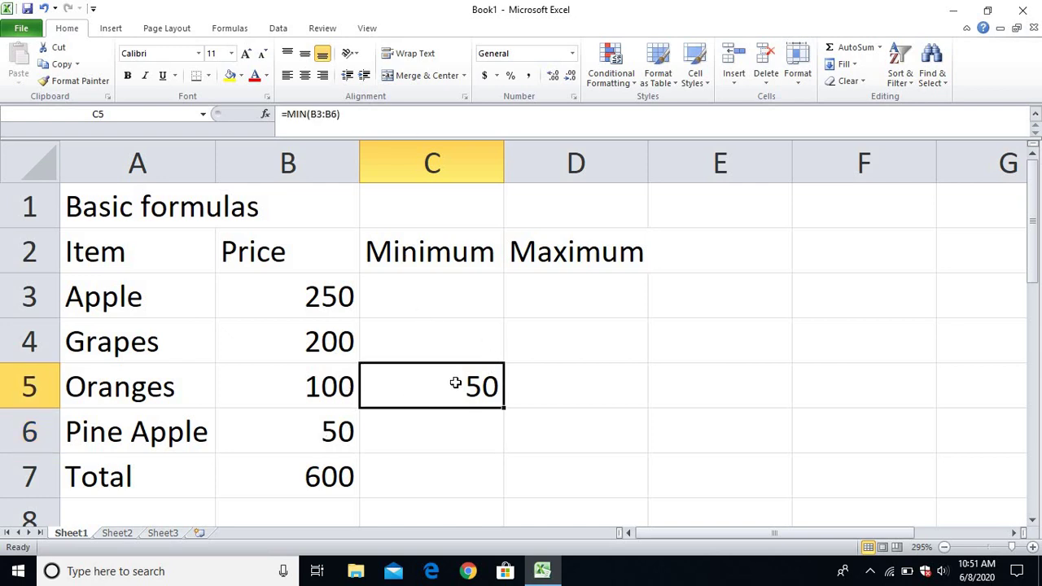
left_click(549, 383)
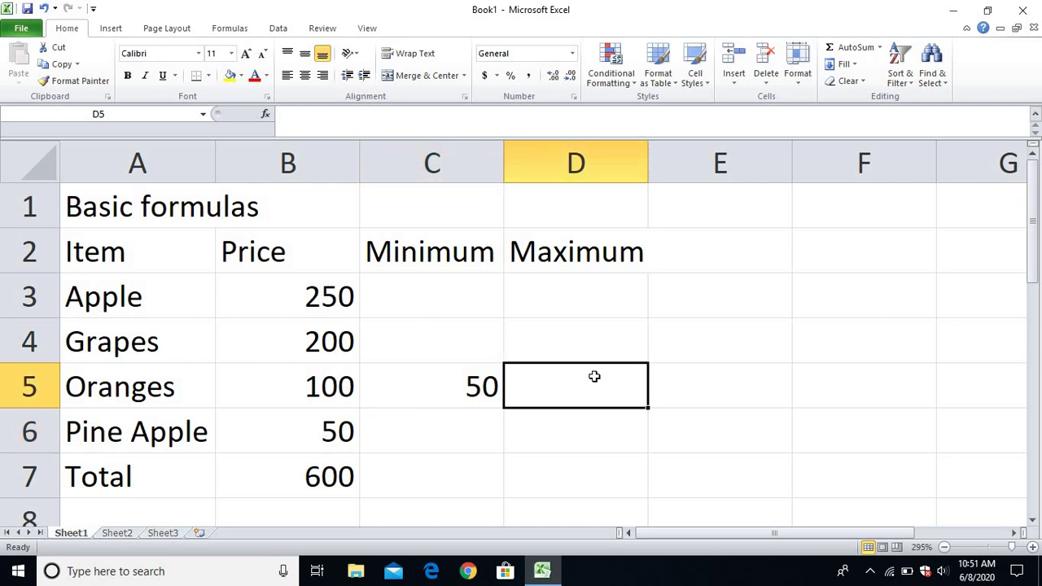
Enter =MAX(B3:B6) in D5 so it returns 250.
type("=")
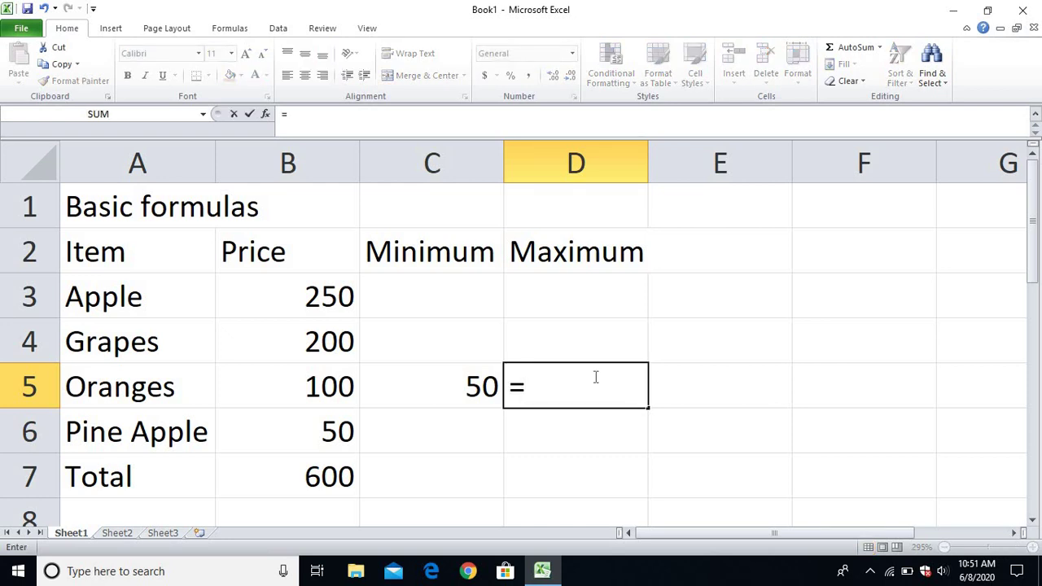
type("max")
type("(")
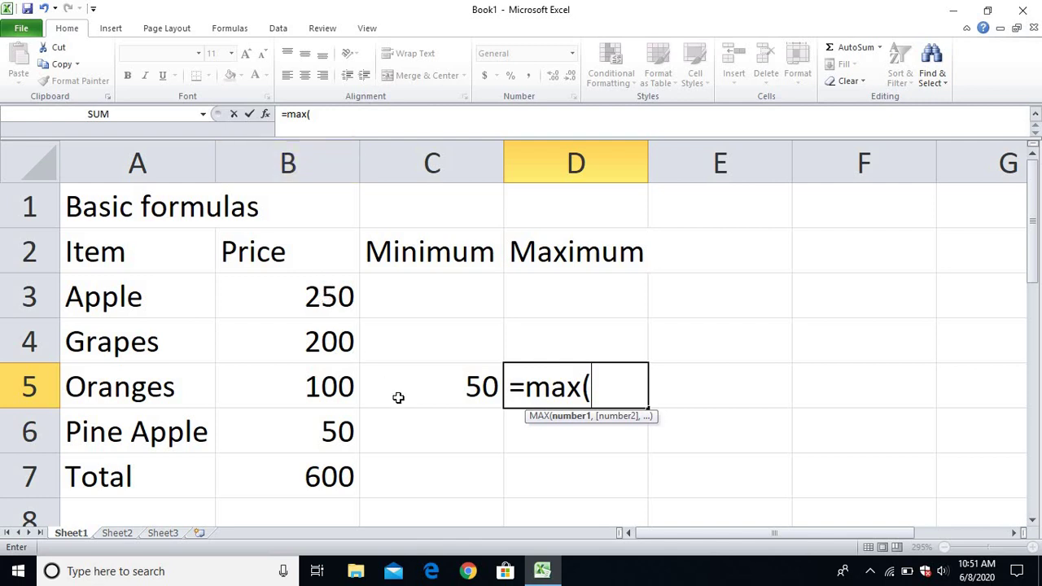
type("b")
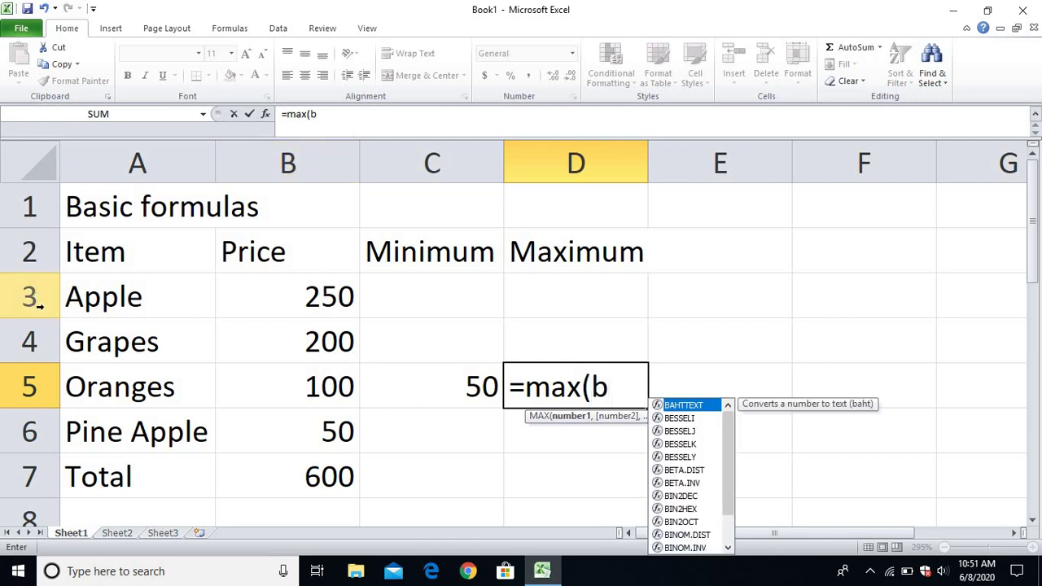
type("3:")
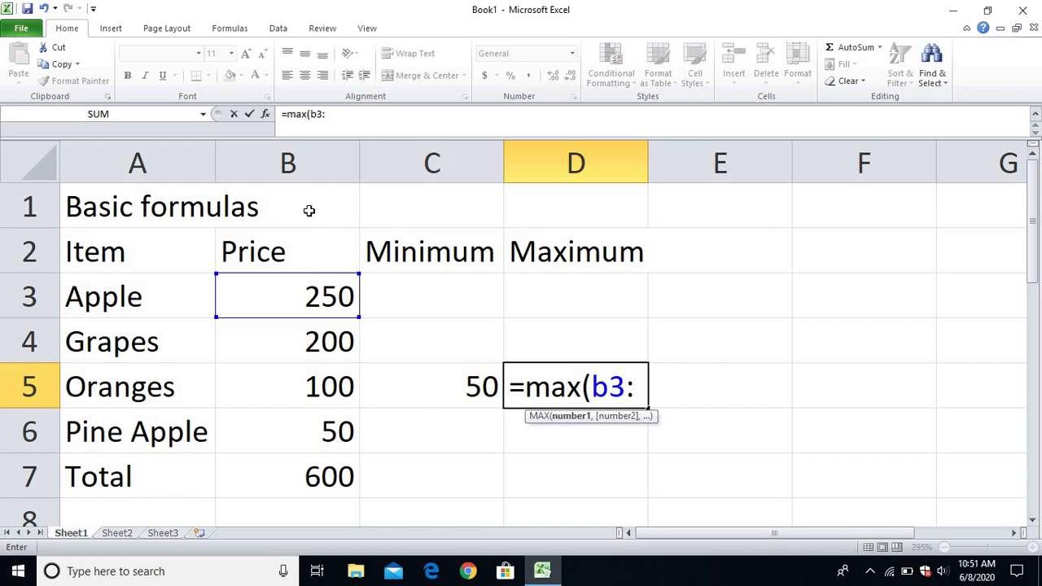
type("b")
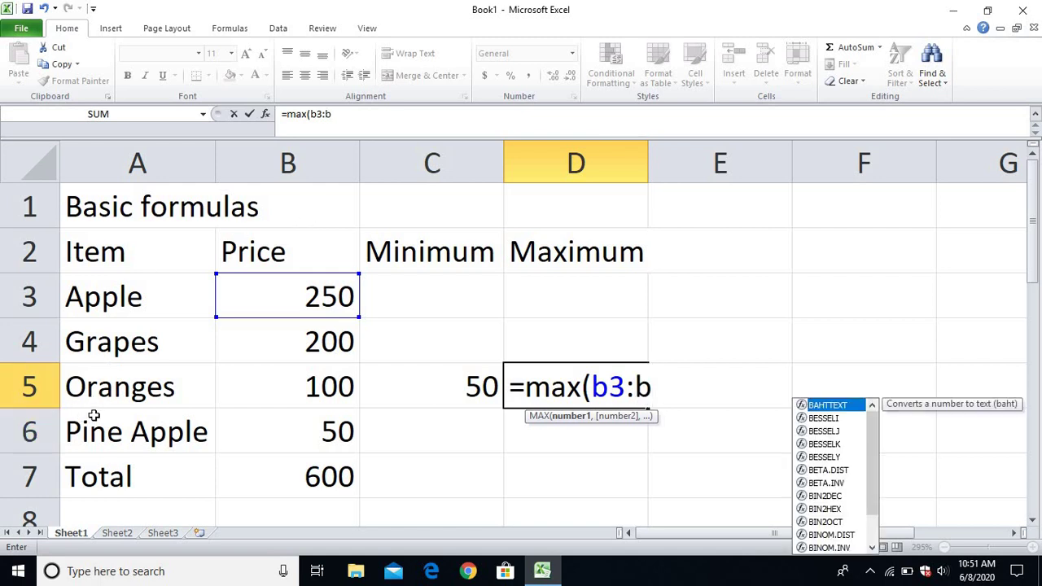
type("6")
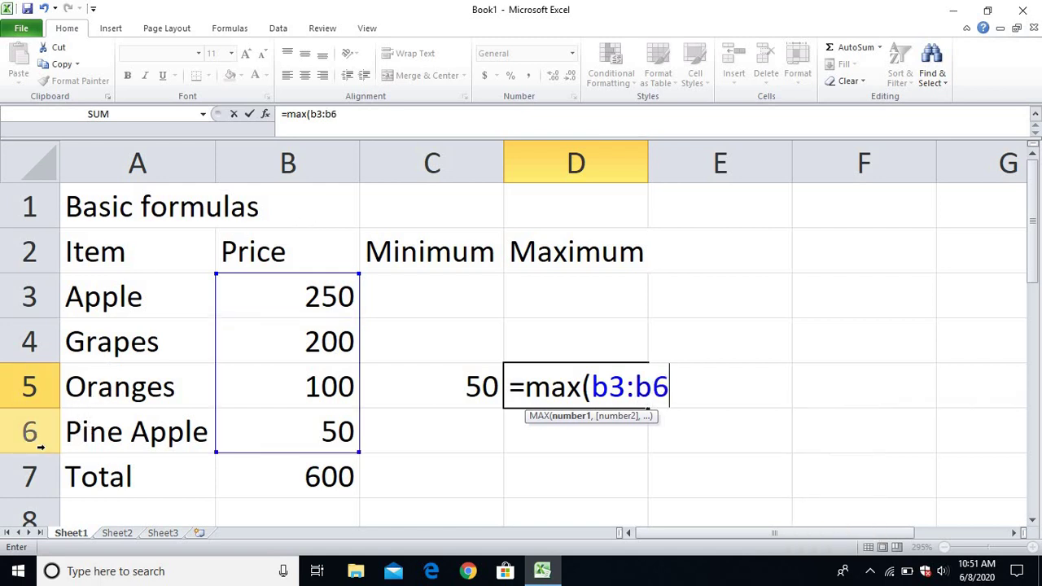
type(")")
key("Return")
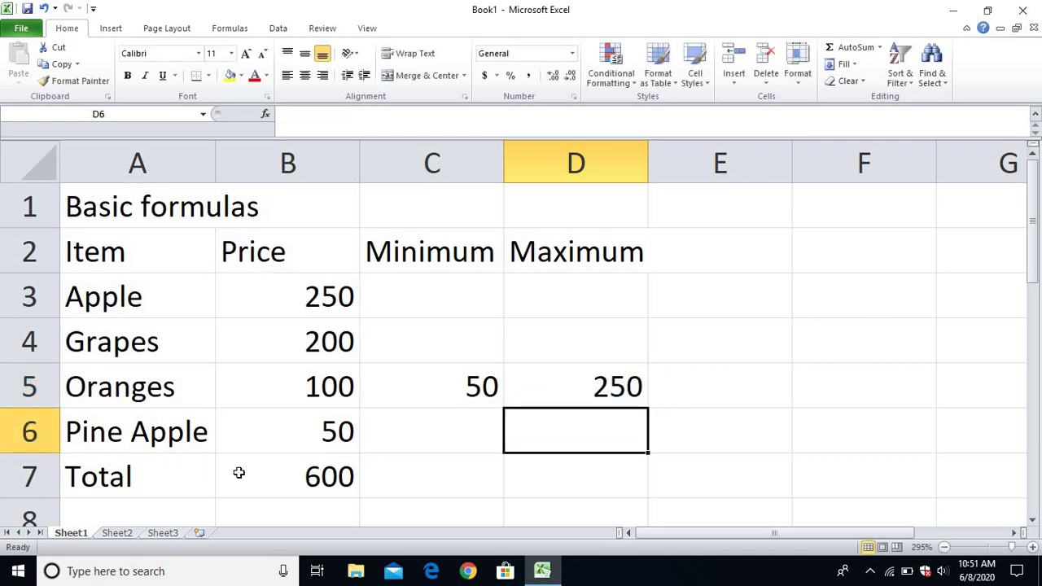
Review the MIN and MAX results in C5 and D5 against the prices.
left_click(560, 391)
left_click(294, 312)
left_click(524, 370)
left_click(396, 404)
left_click(332, 427)
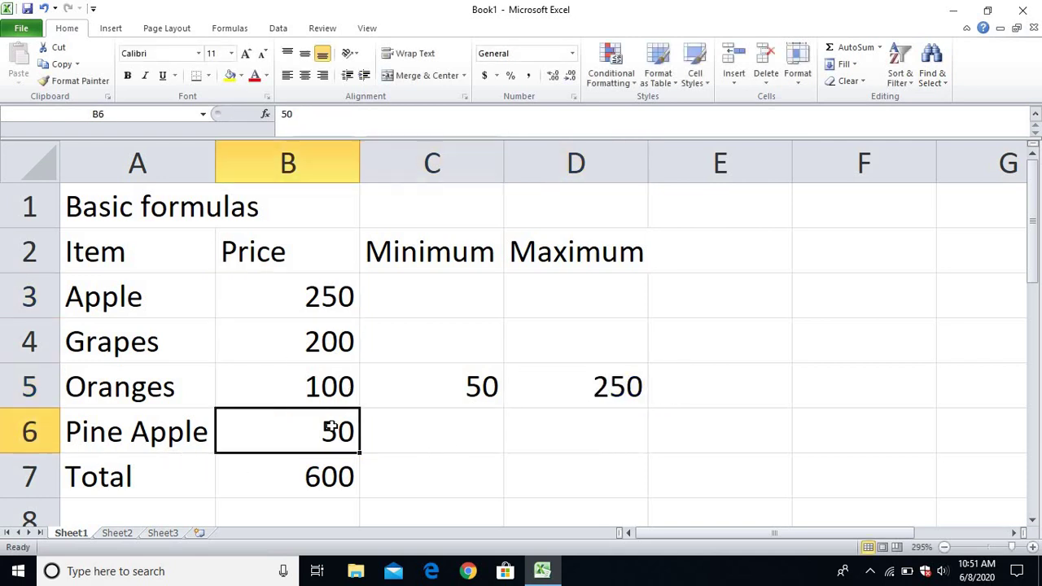
left_click(462, 394)
scroll(457, 402, "down", 1)
scroll(458, 401, "up", 1)
Type the heading Average in E2 next to Maximum.
left_click(473, 263)
left_click(597, 259)
left_click(705, 257)
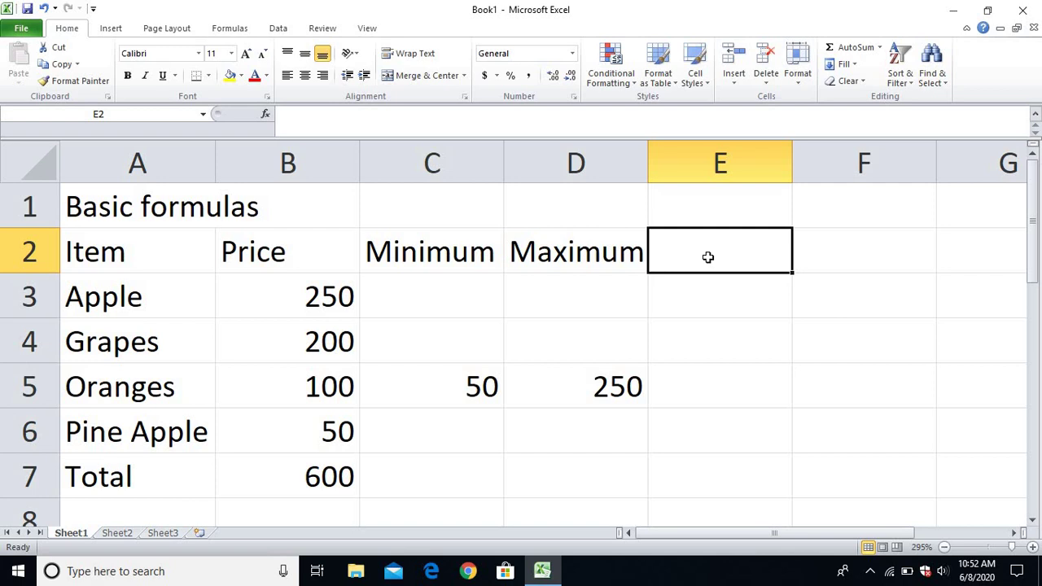
type("Average")
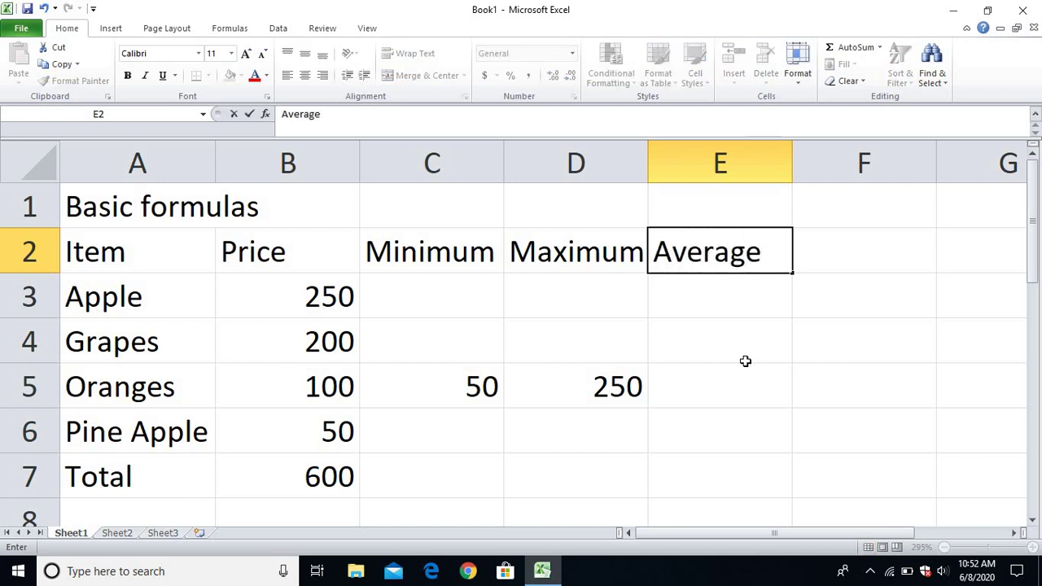
left_click(735, 385)
Enter =AVERAGE(B3:B6) in E5 so it returns 150.
type("=")
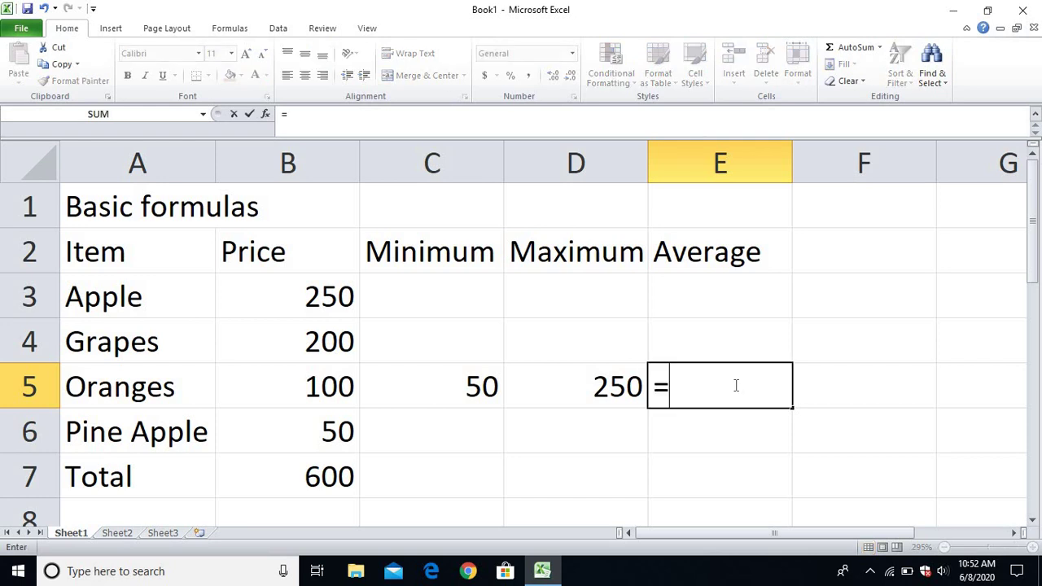
type("average")
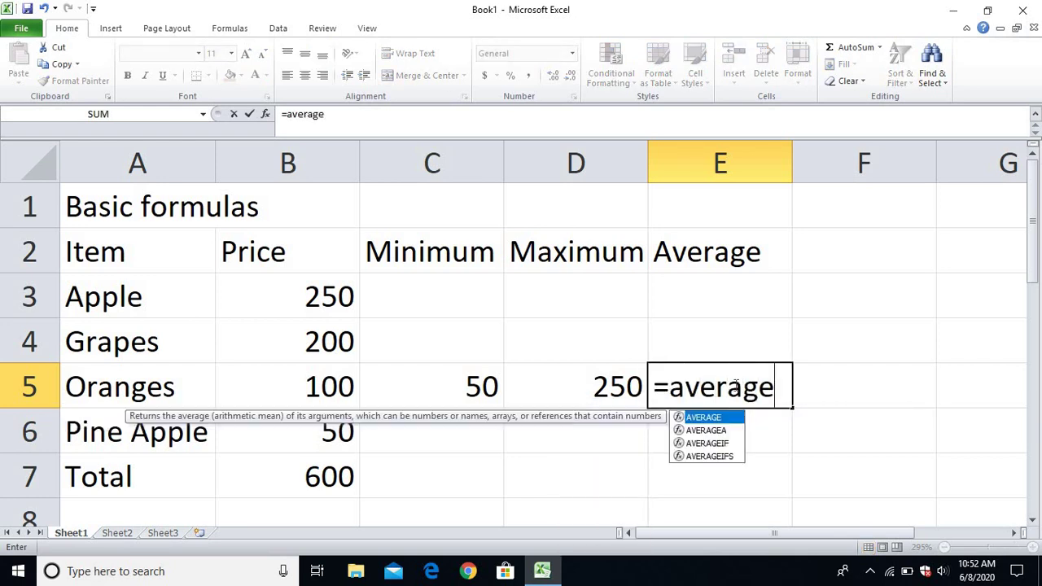
type("(")
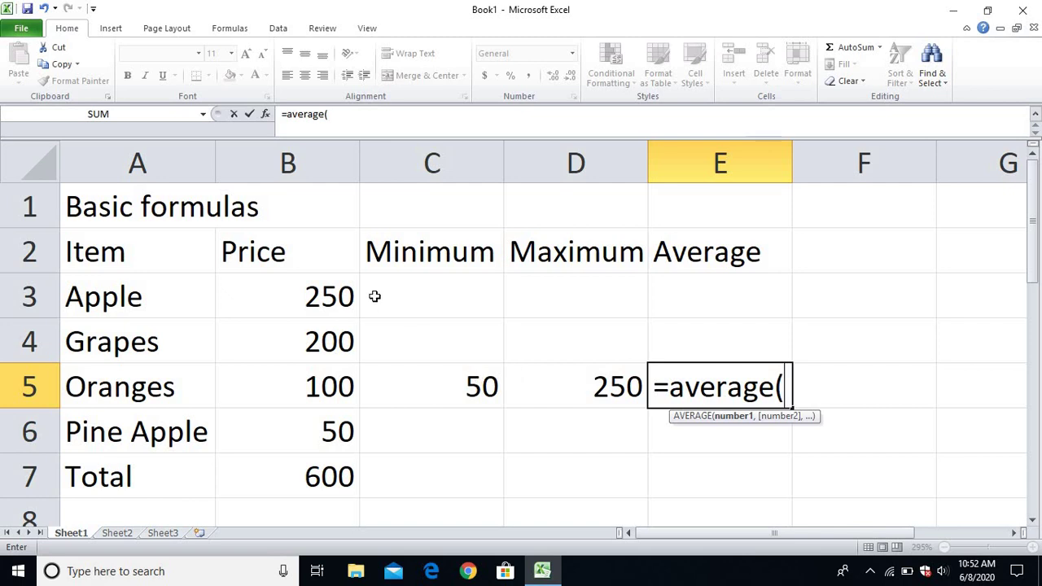
type("b")
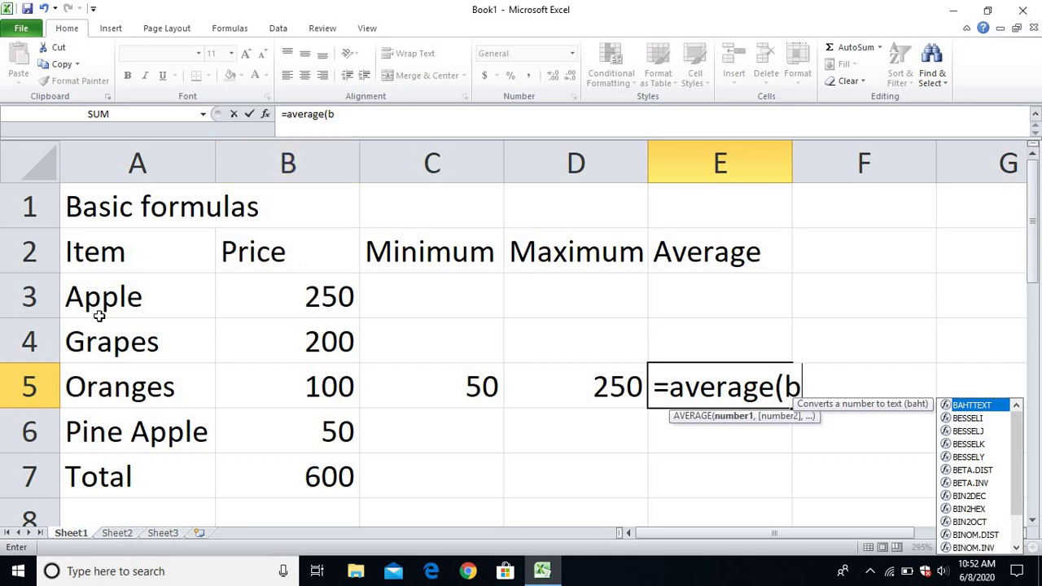
type("3:")
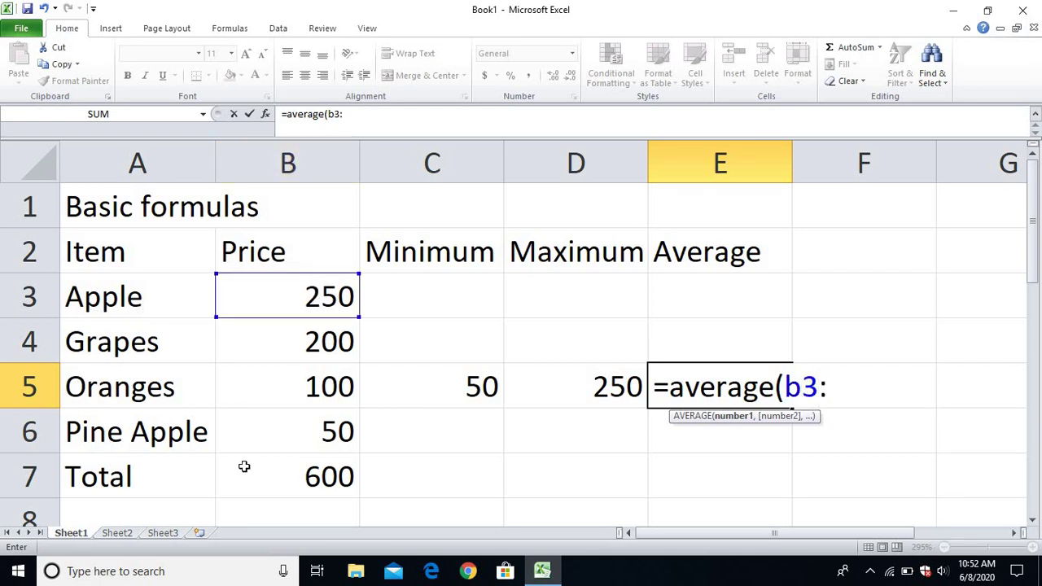
type("b6")
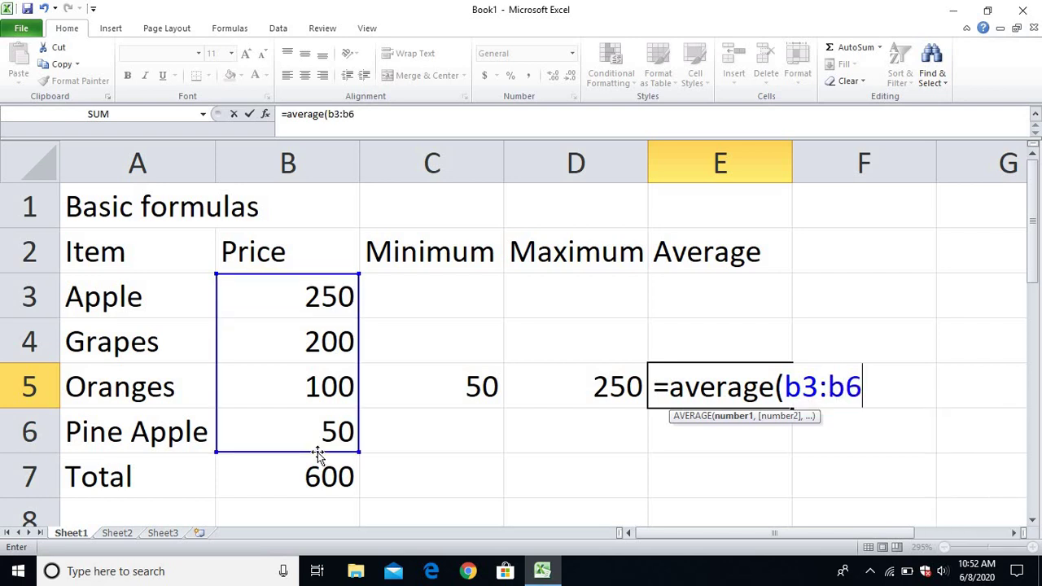
type(")")
key("Return")
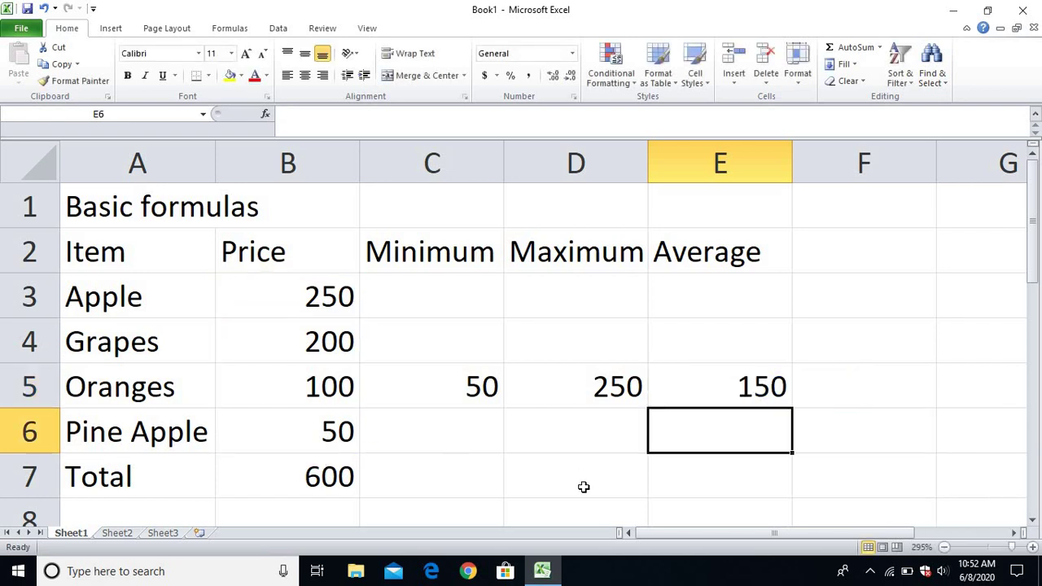
left_click(705, 379)
Merge and centre the Basic formulas title across A1:E1.
left_click(611, 445)
left_click(466, 352)
left_click(381, 287)
left_click_drag(142, 214, 663, 206)
left_click(414, 76)
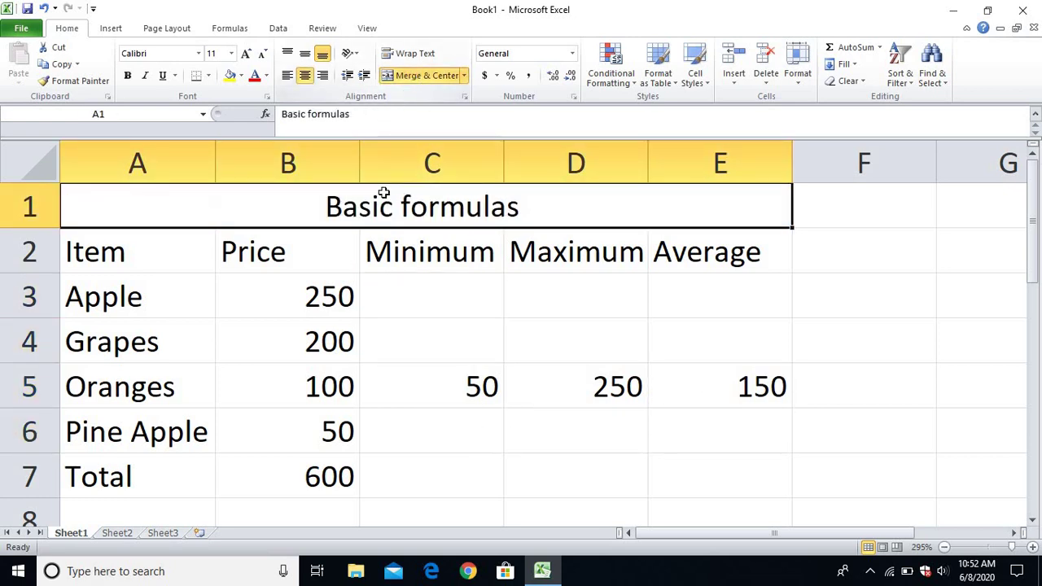
Give the merged title a black fill and red font colour.
left_click(241, 76)
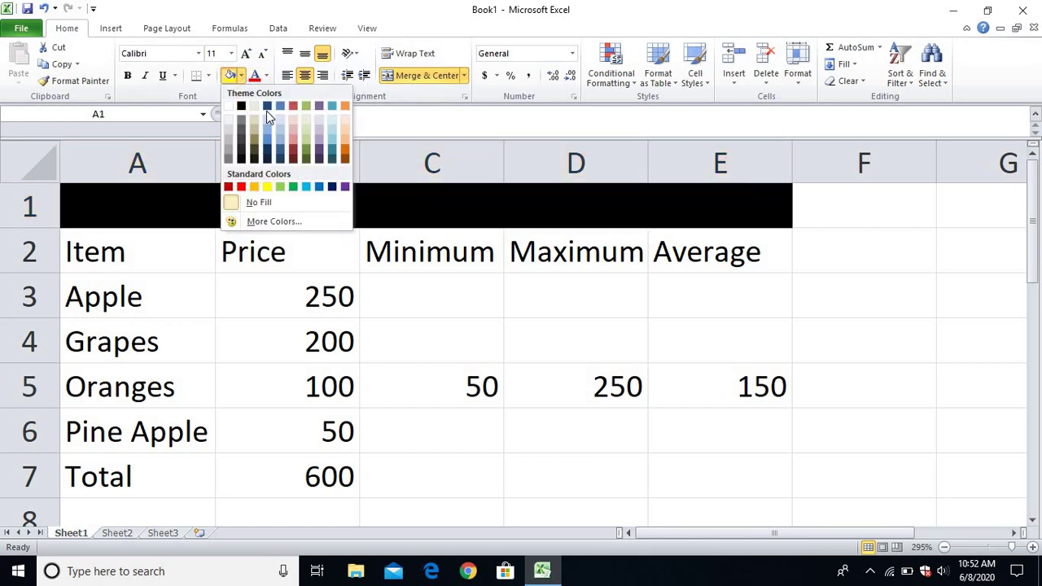
left_click(241, 106)
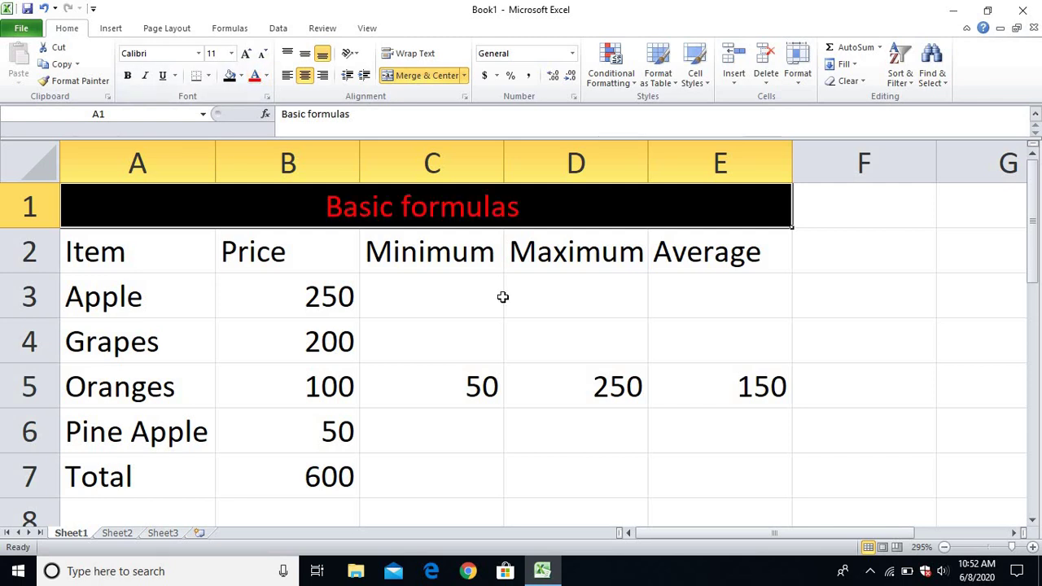
left_click(585, 263)
left_click(726, 339)
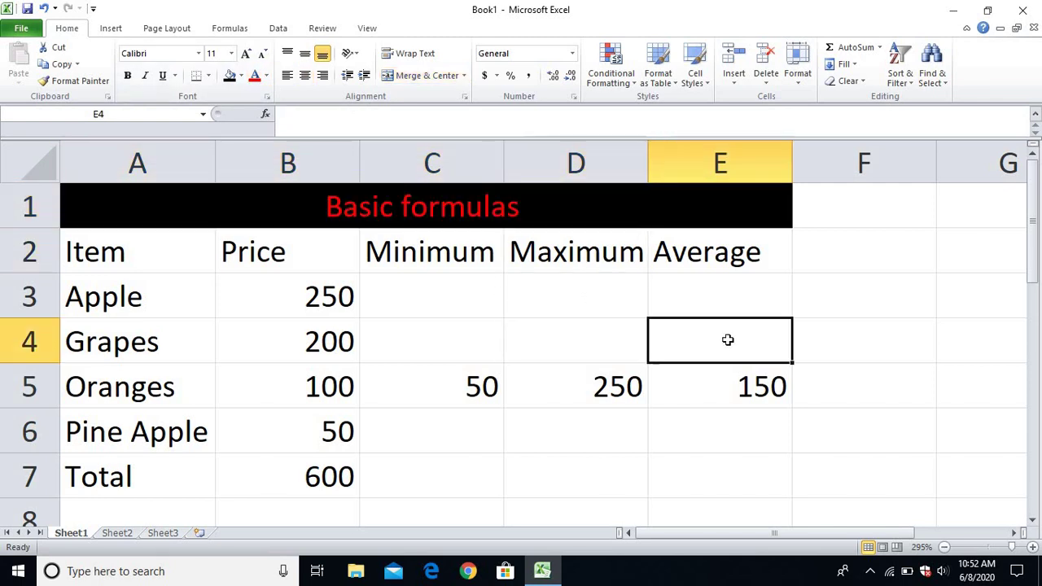
Fill cells A7:B7 with yellow.
left_click(591, 447)
left_click(372, 495)
left_click_drag(130, 476, 277, 476)
left_click(241, 76)
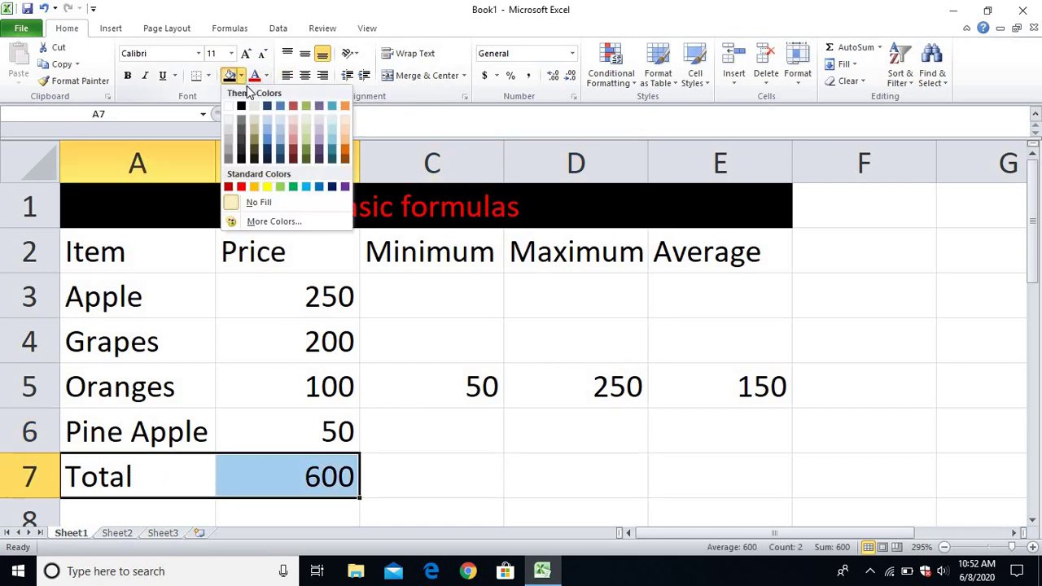
left_click(267, 187)
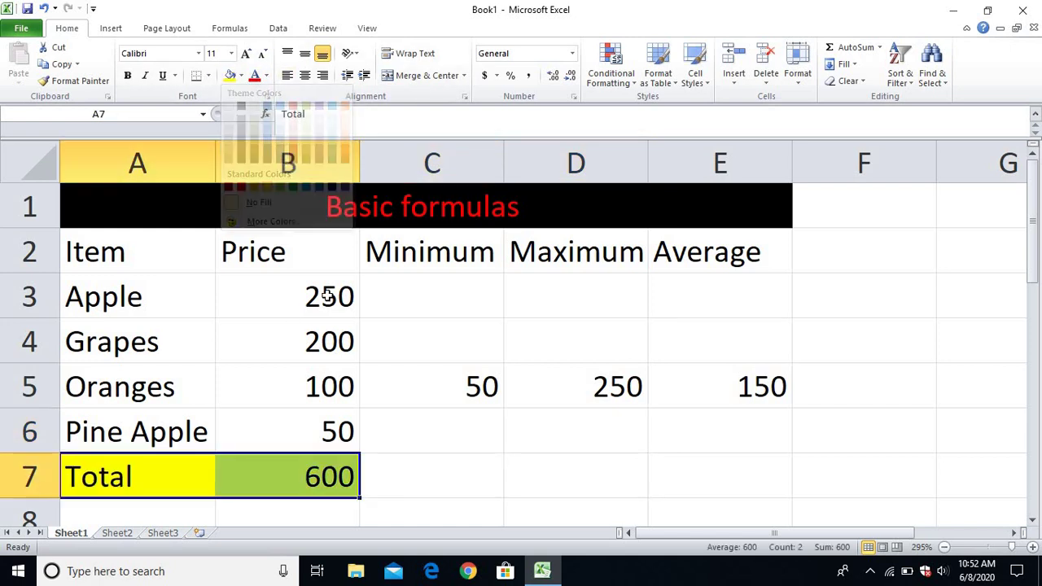
left_click(393, 471)
Check the Total label and SUM formula in the yellow row.
left_click(282, 476)
left_click(175, 479)
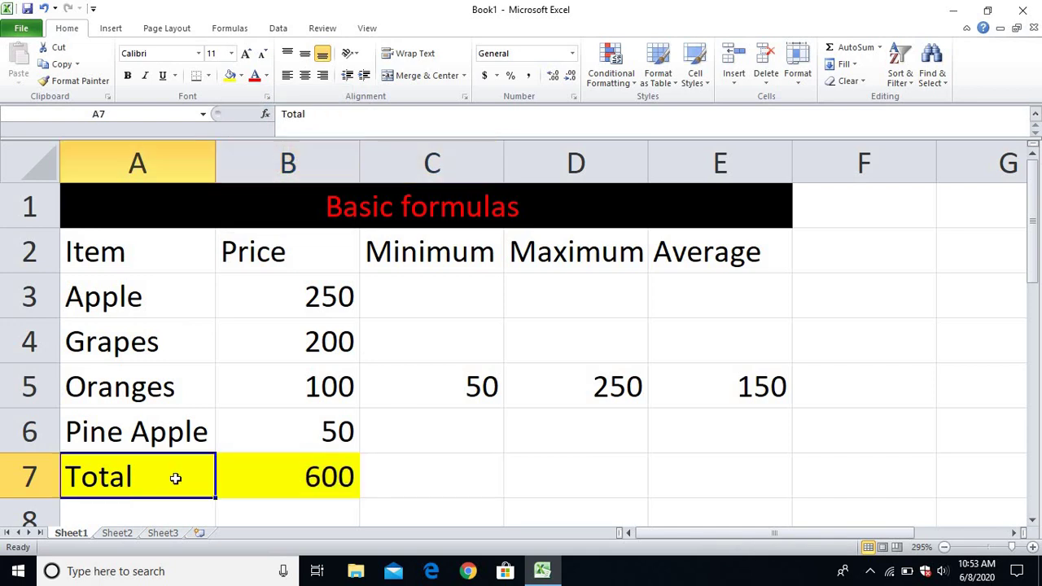
left_click(296, 484)
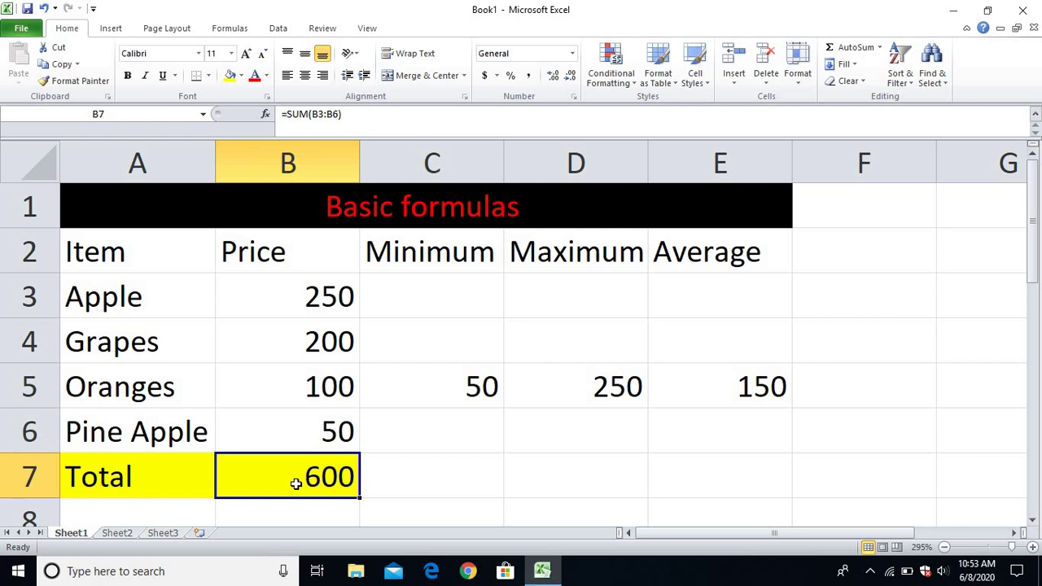
left_click_drag(195, 477, 281, 484)
left_click(394, 488)
left_click(286, 475)
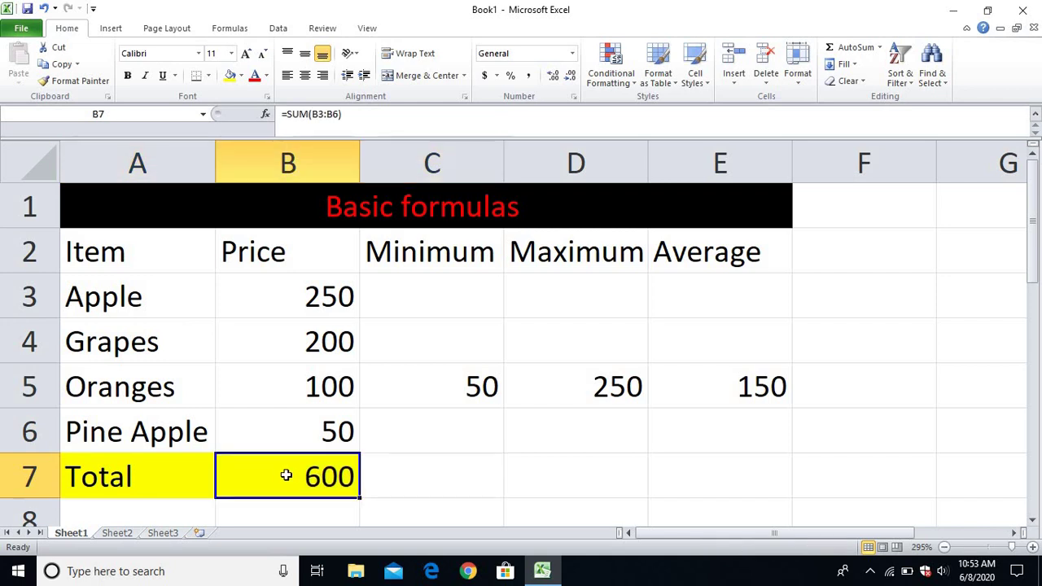